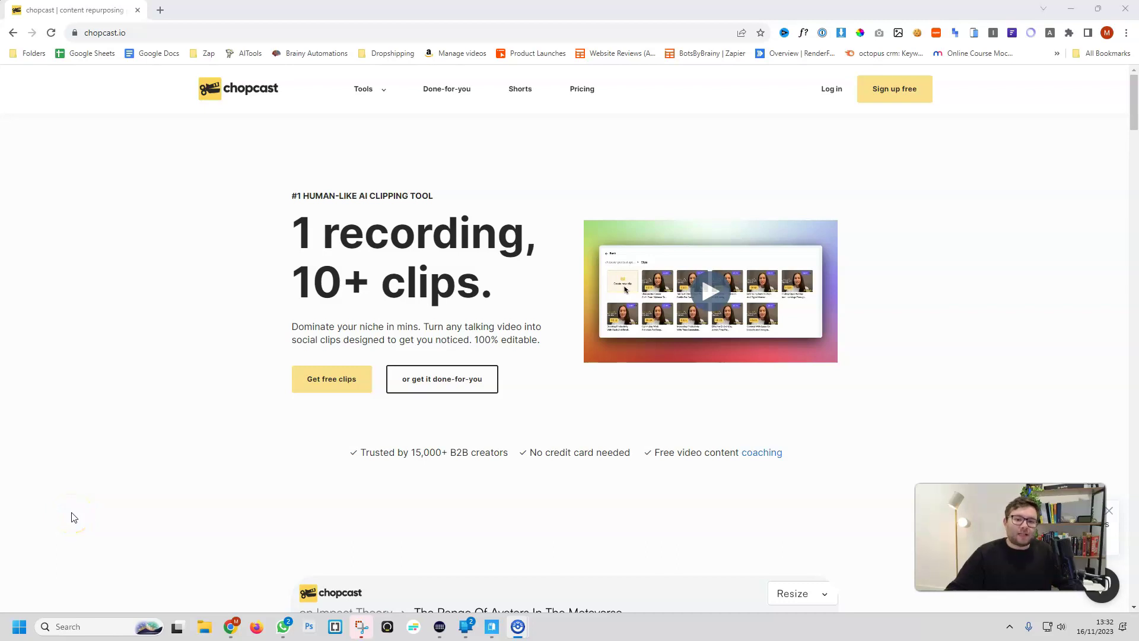
Sign in to the ChopCast account.
left_click(65, 525)
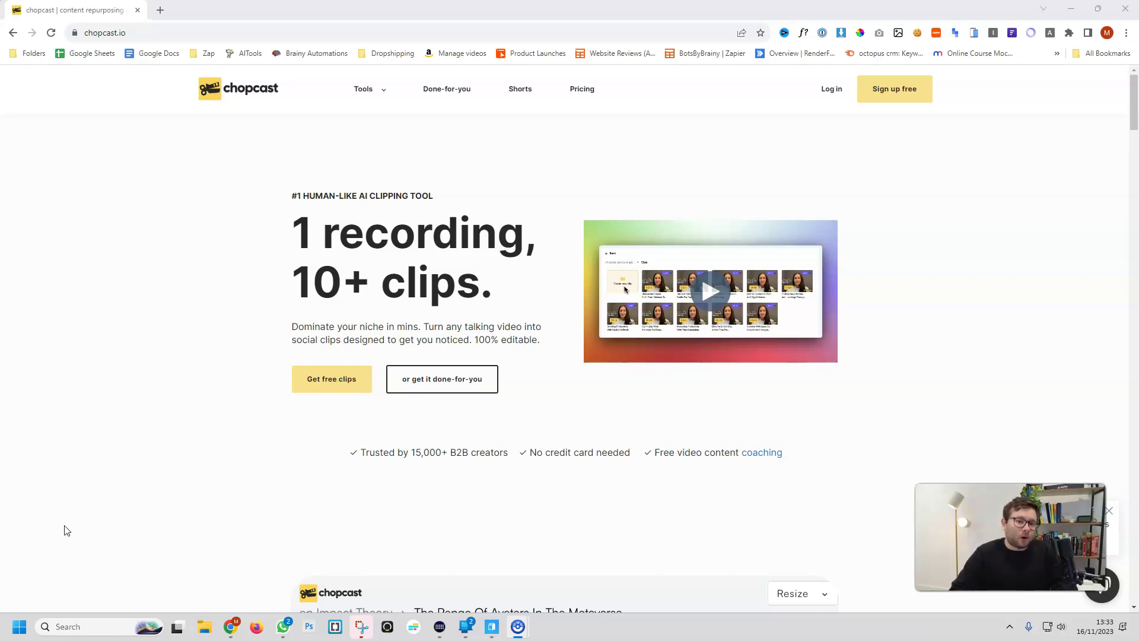
left_click(460, 379)
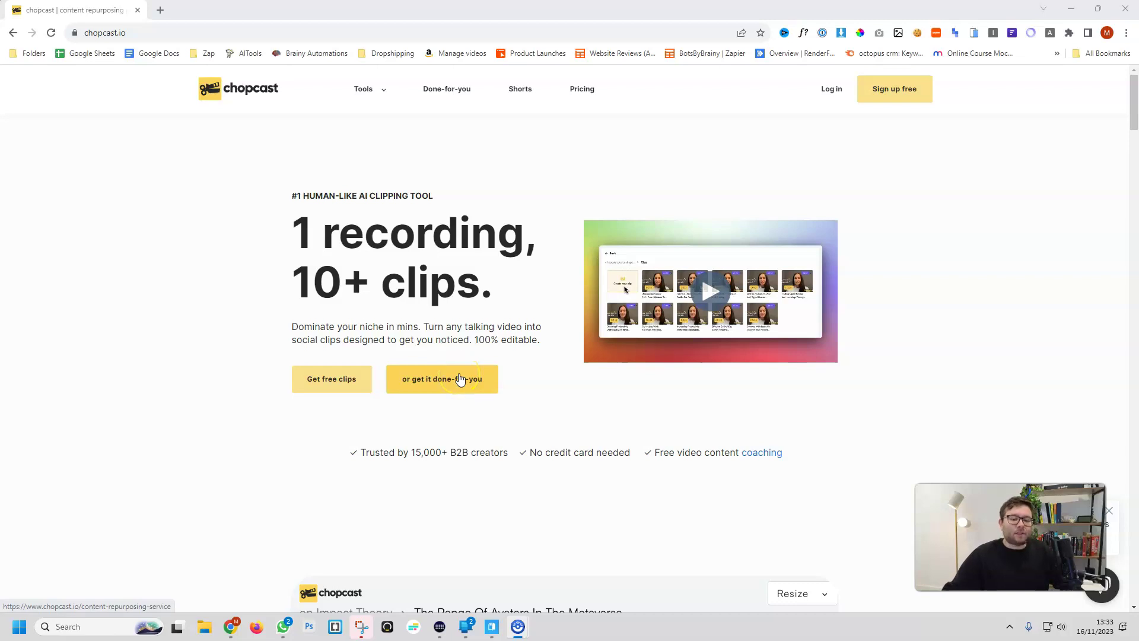
left_click(431, 297)
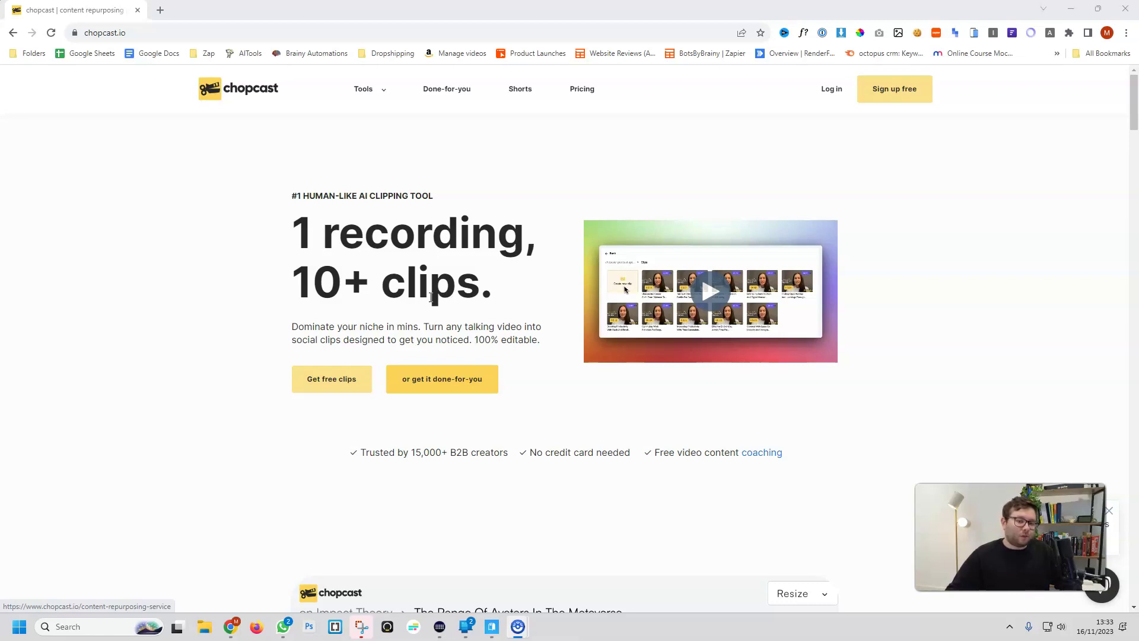
left_click(831, 89)
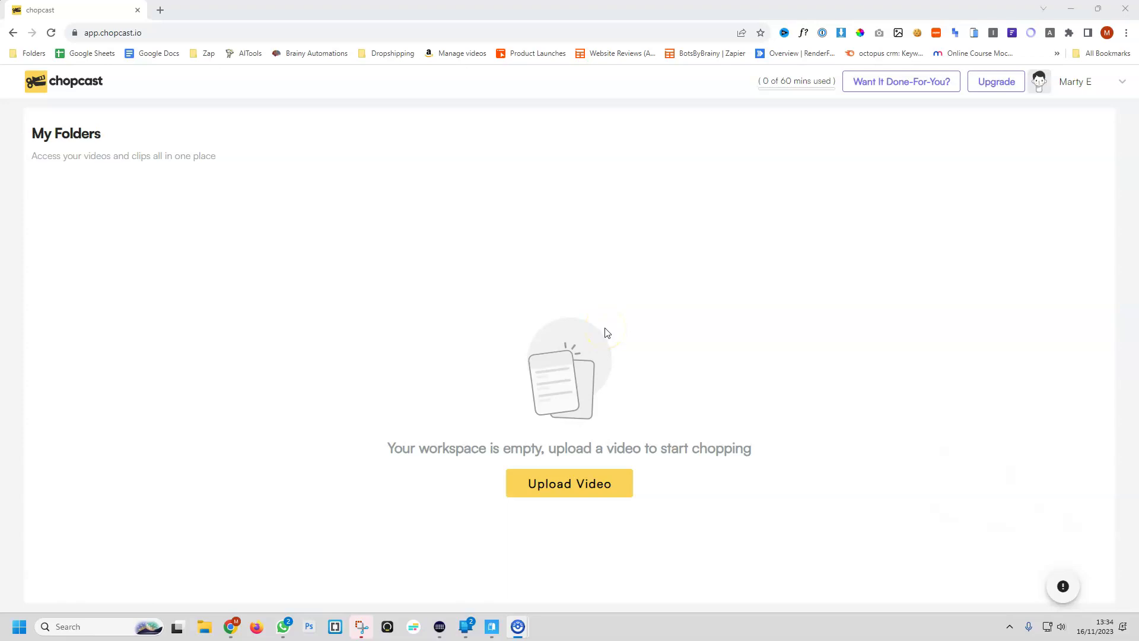
Check the account Profile page, then go back to the empty My Folders workspace.
left_click(1075, 81)
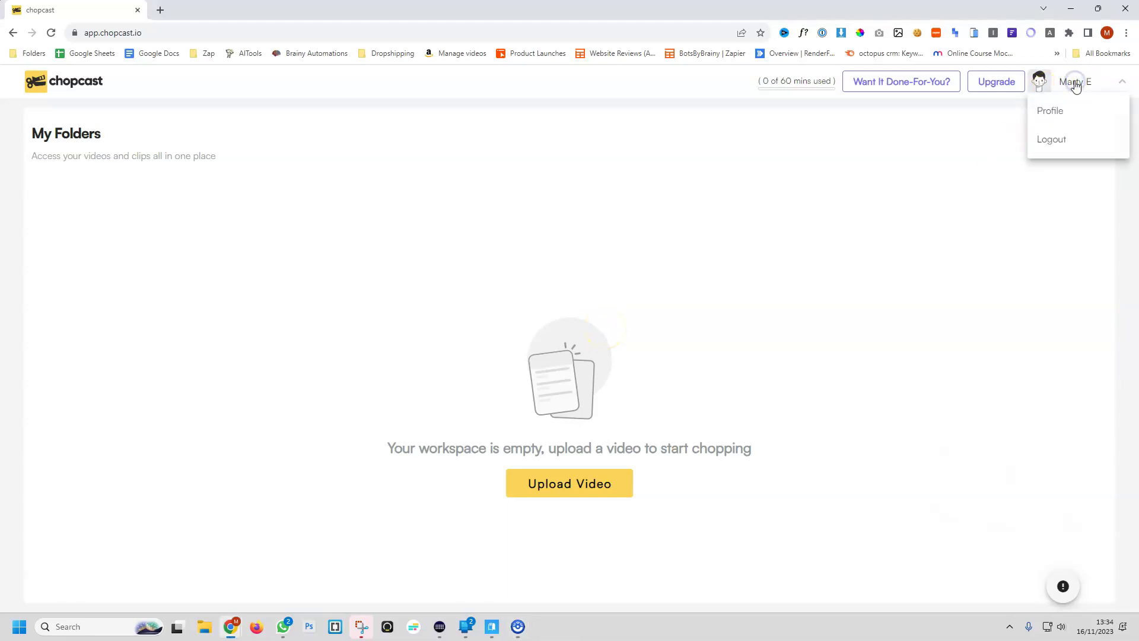
left_click(1071, 118)
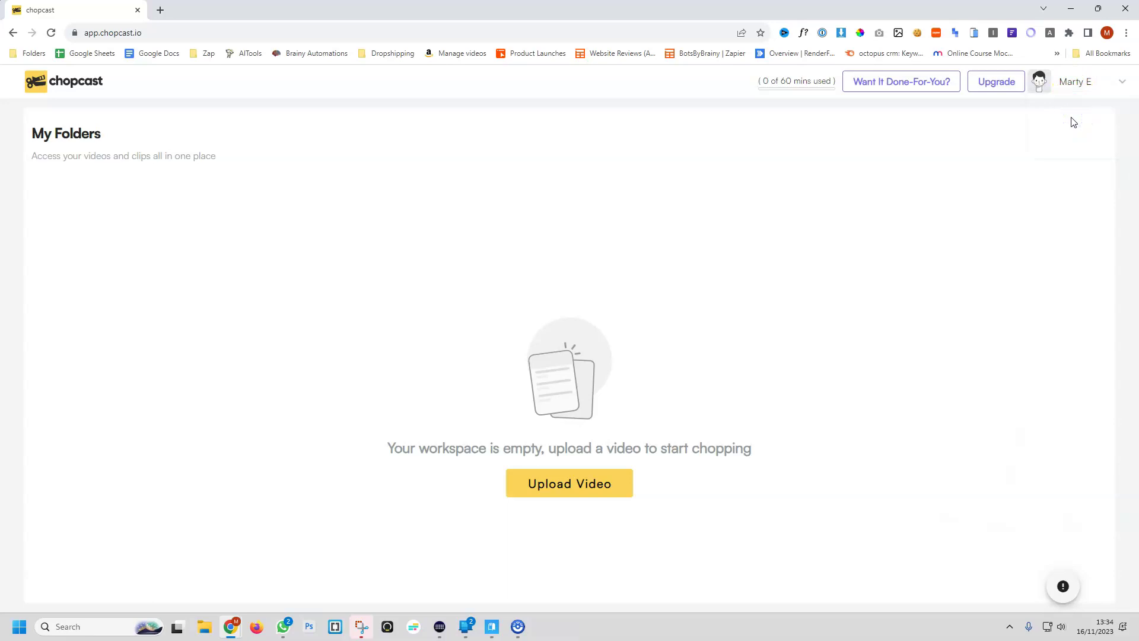
left_click(1068, 81)
left_click(1056, 110)
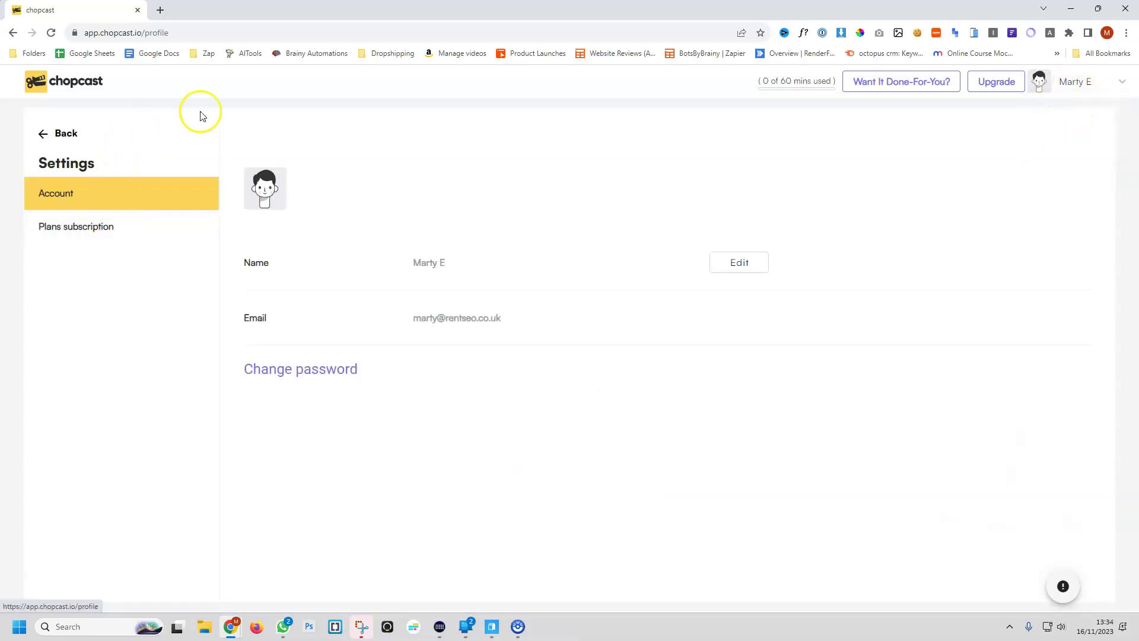
left_click(42, 133)
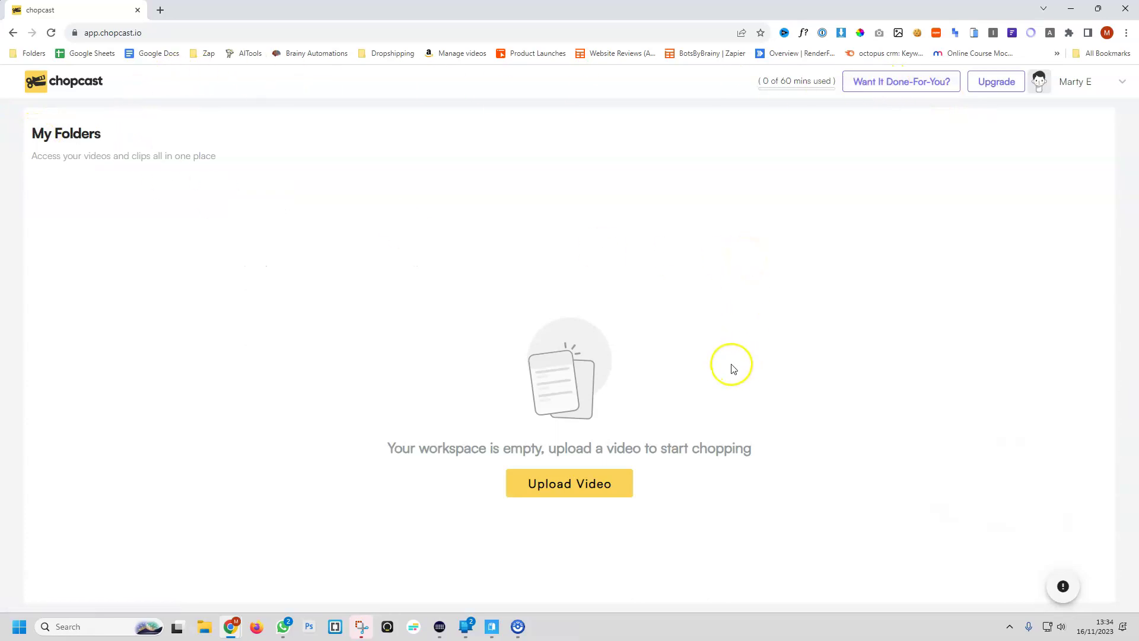
Start a new upload and paste the YouTube video link into the link field.
left_click(623, 480)
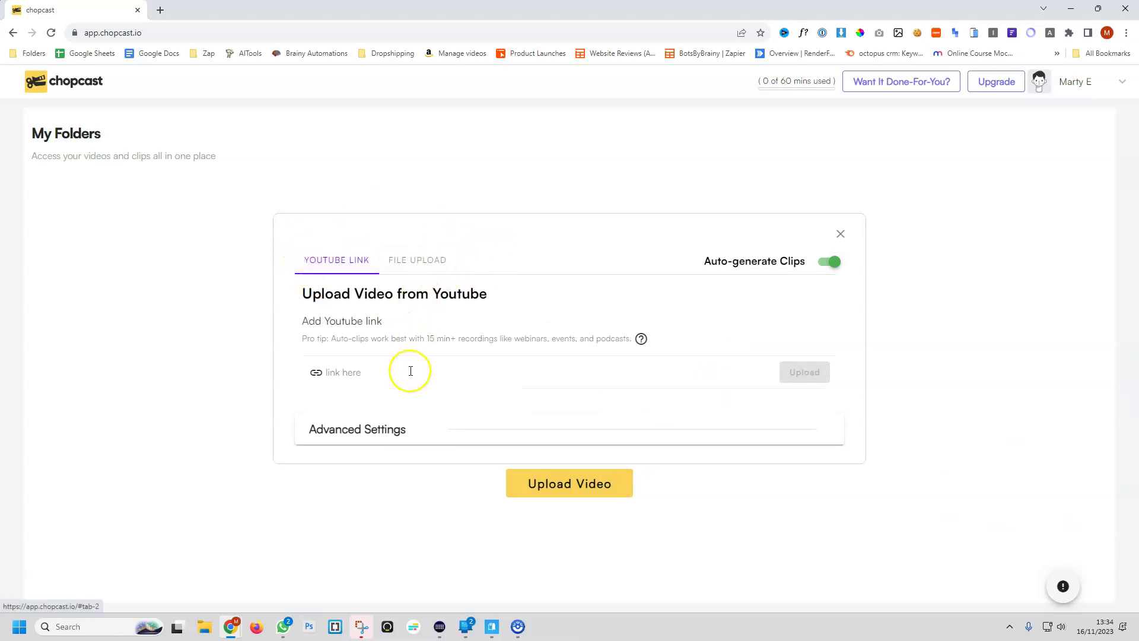
left_click(378, 372)
left_click(422, 262)
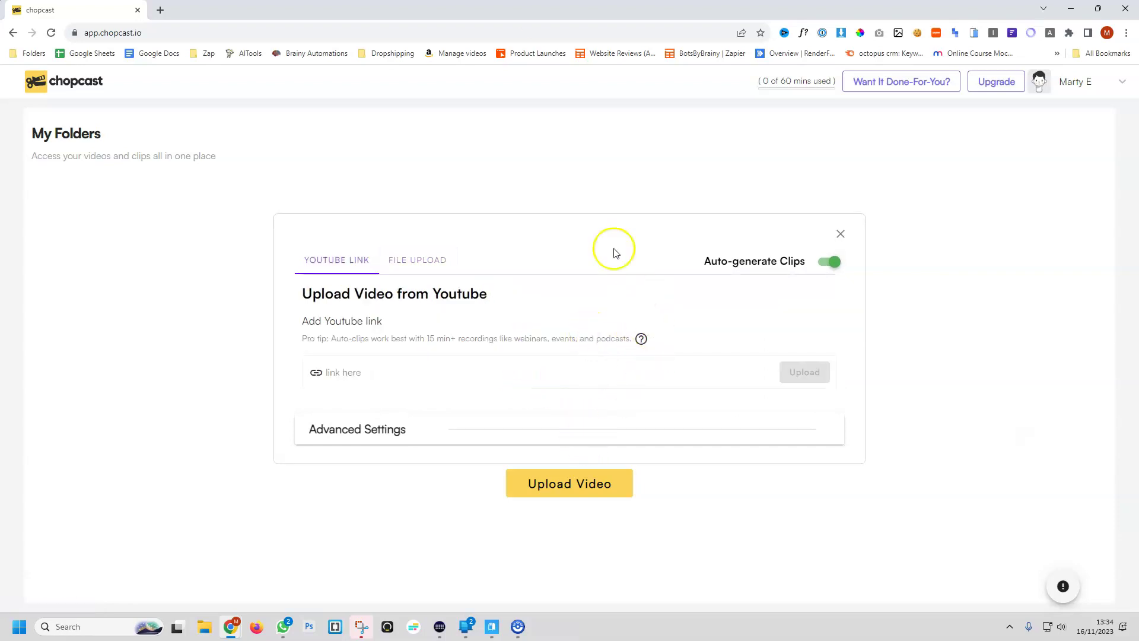
left_click(453, 371)
type("https://www.youtube.com/watch?v=B4Wnsvvbgp4")
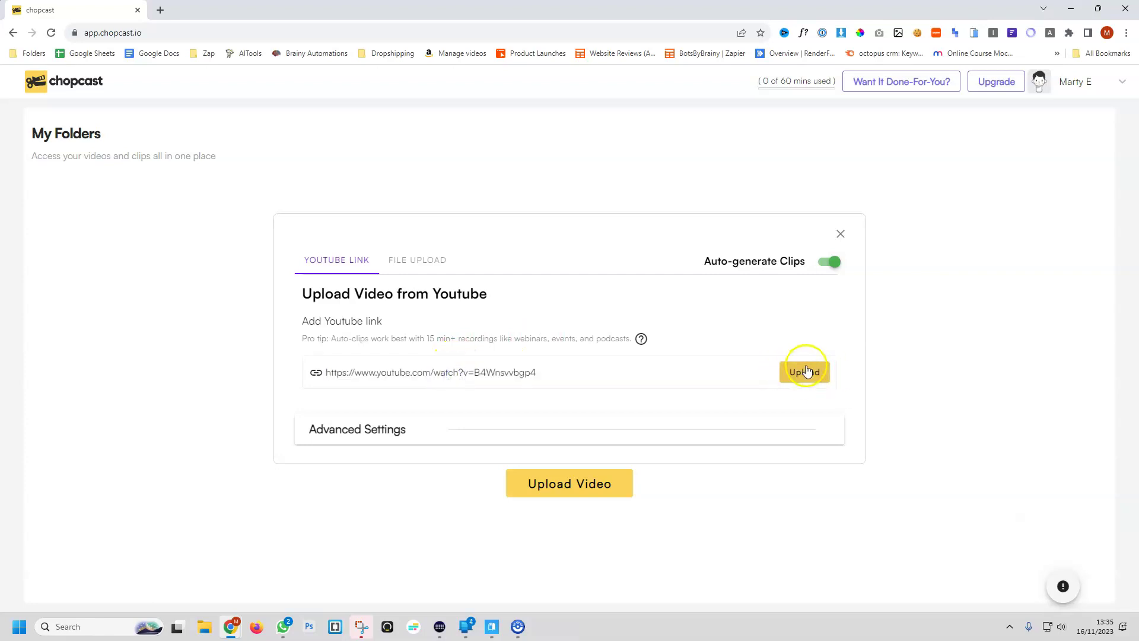
Leave Auto-generate Clips on and expand Advanced Settings to the parts-to-find prompt.
left_click(840, 263)
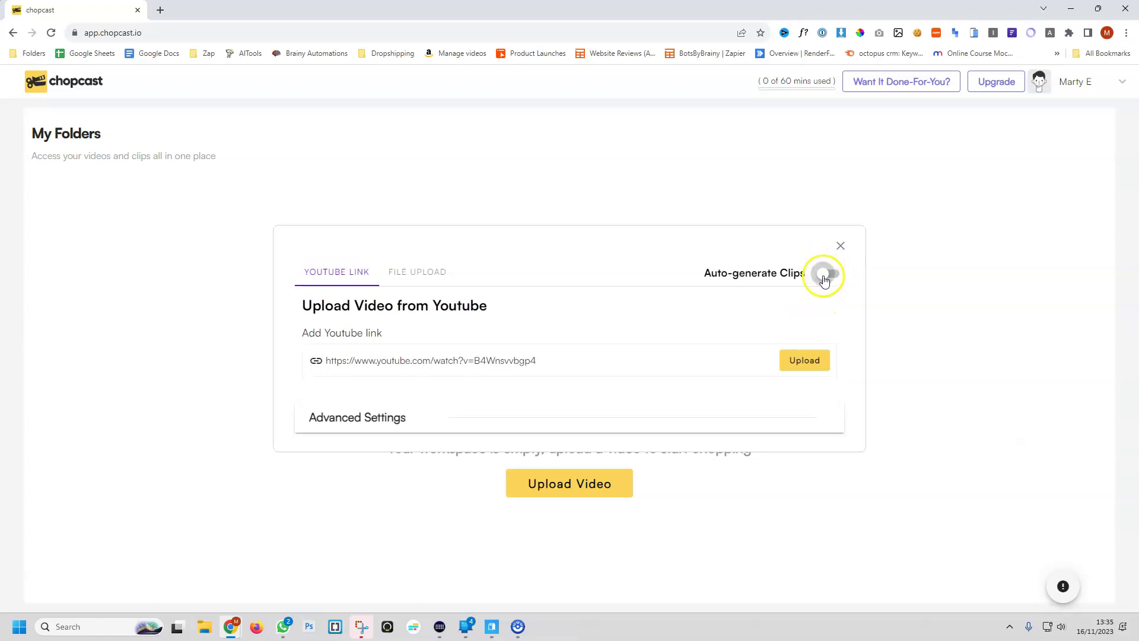
left_click(825, 273)
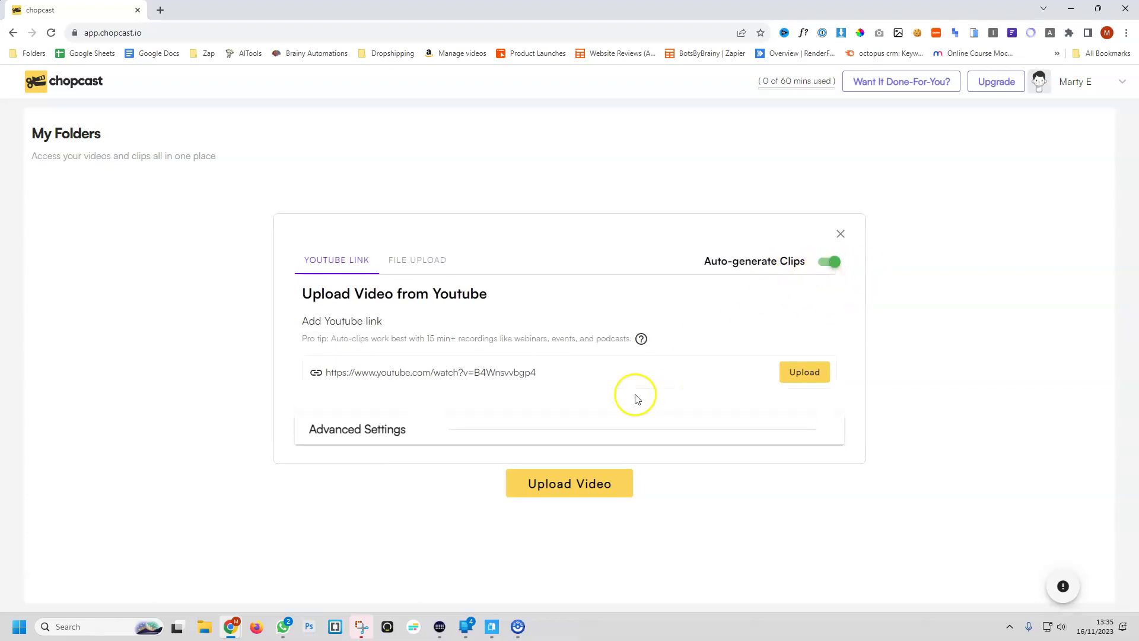
left_click(571, 429)
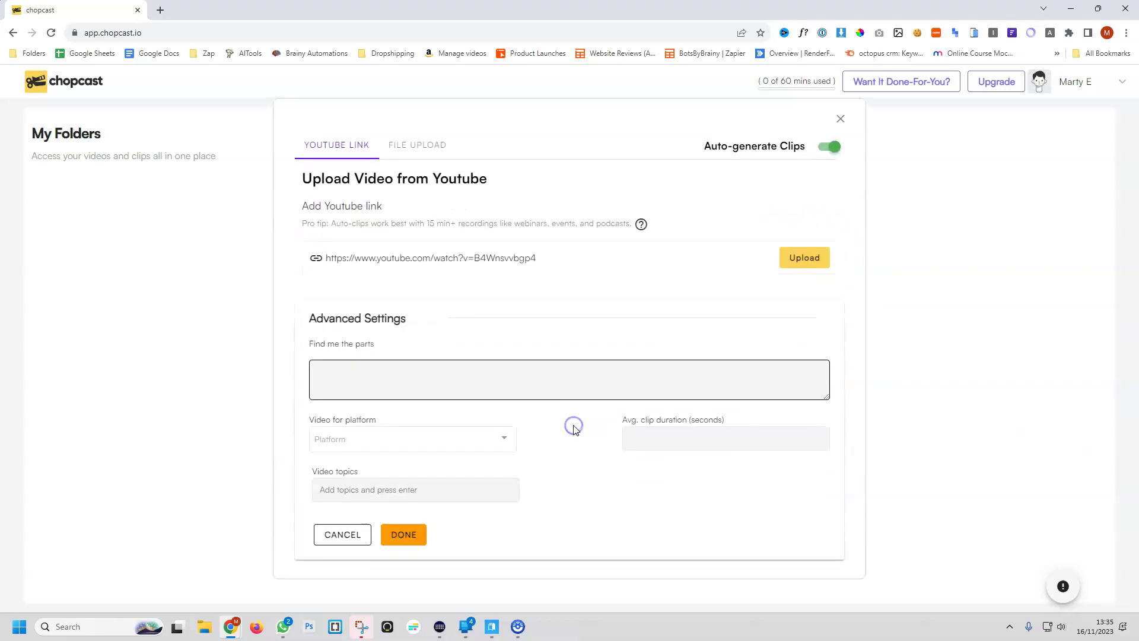
left_click(456, 393)
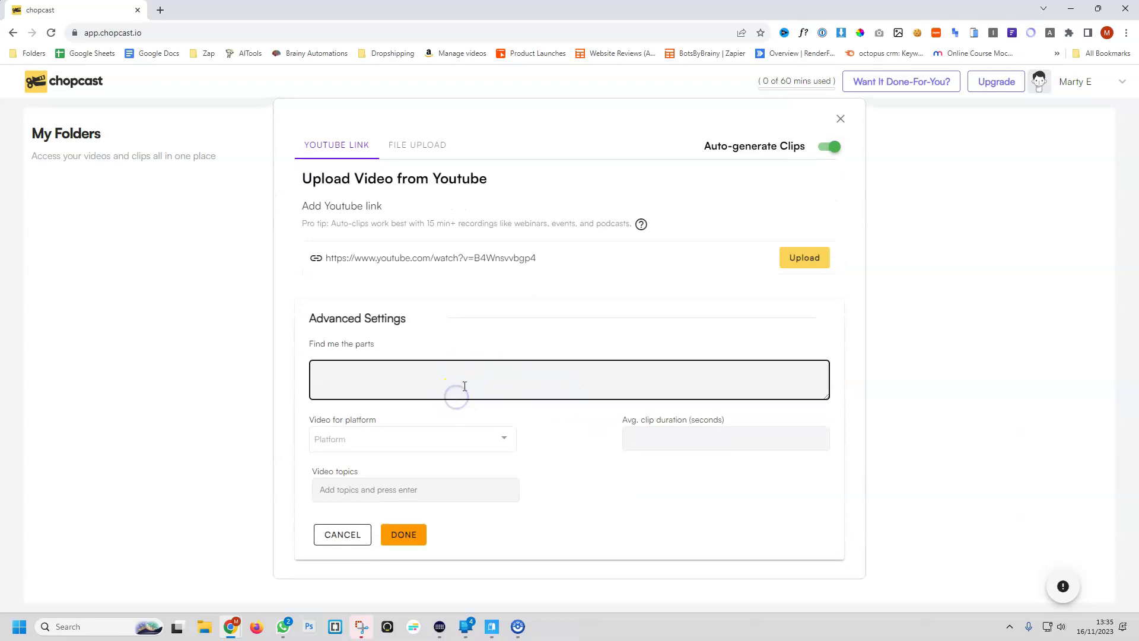
left_click(464, 386)
left_click(383, 375)
Submit the video and follow its Uploading, Extracting Audio and Transcribing progress.
left_click(405, 535)
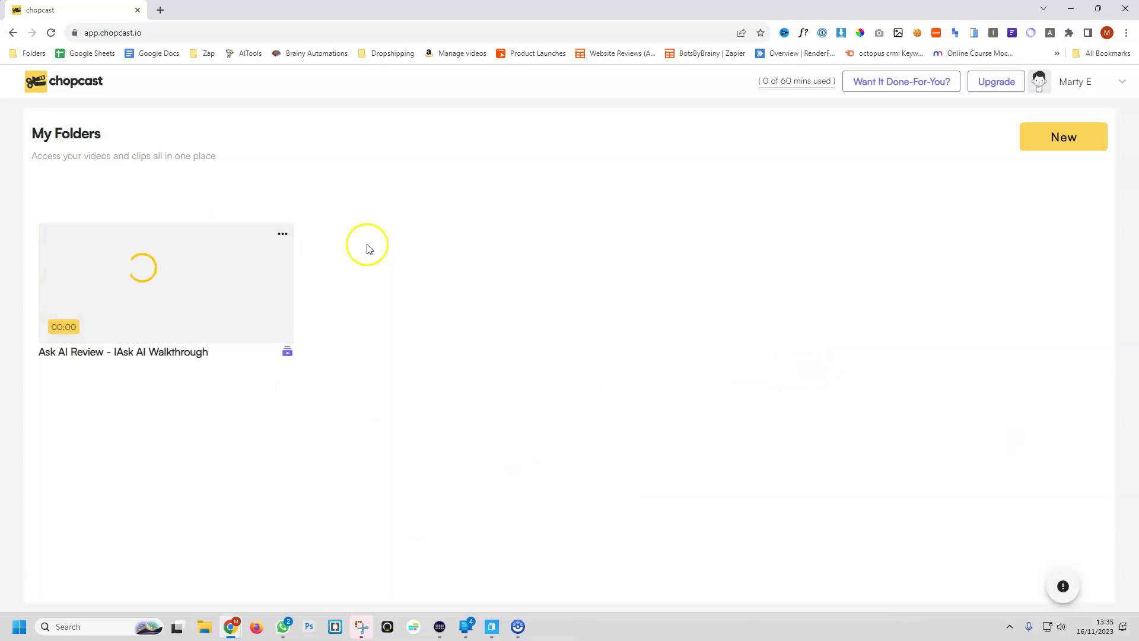
left_click(242, 282)
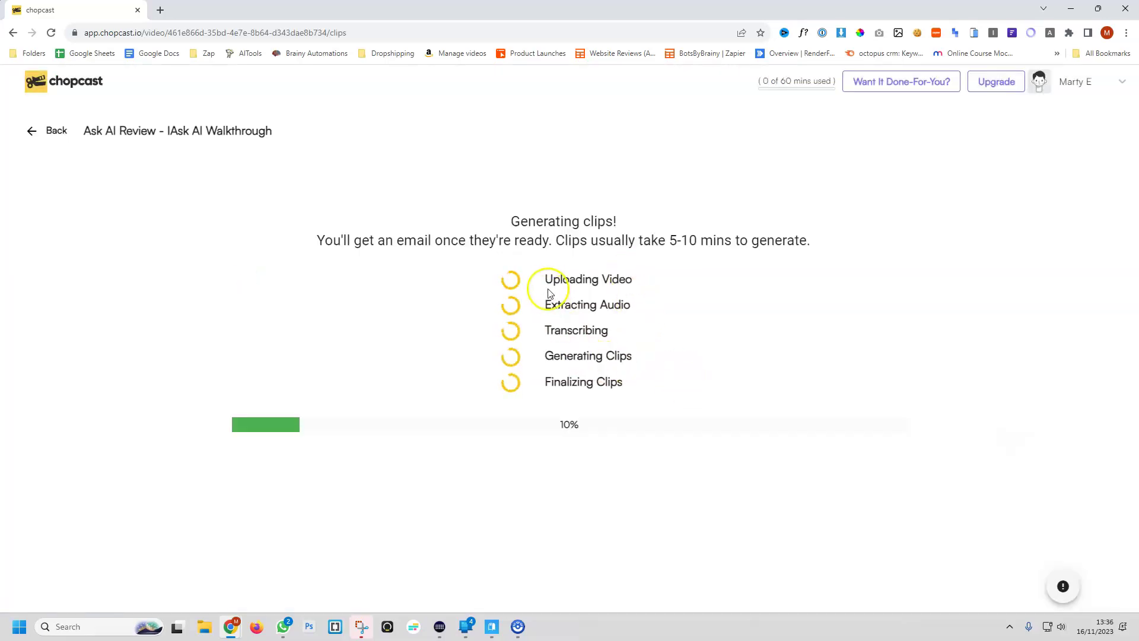
left_click_drag(549, 291, 634, 285)
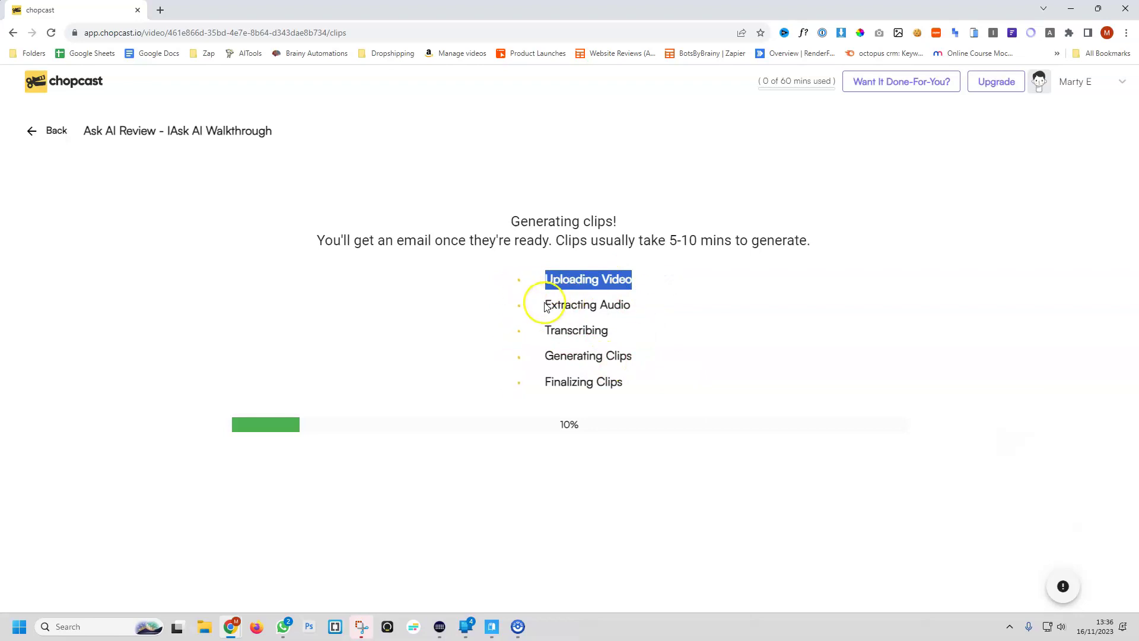
left_click_drag(547, 305, 653, 305)
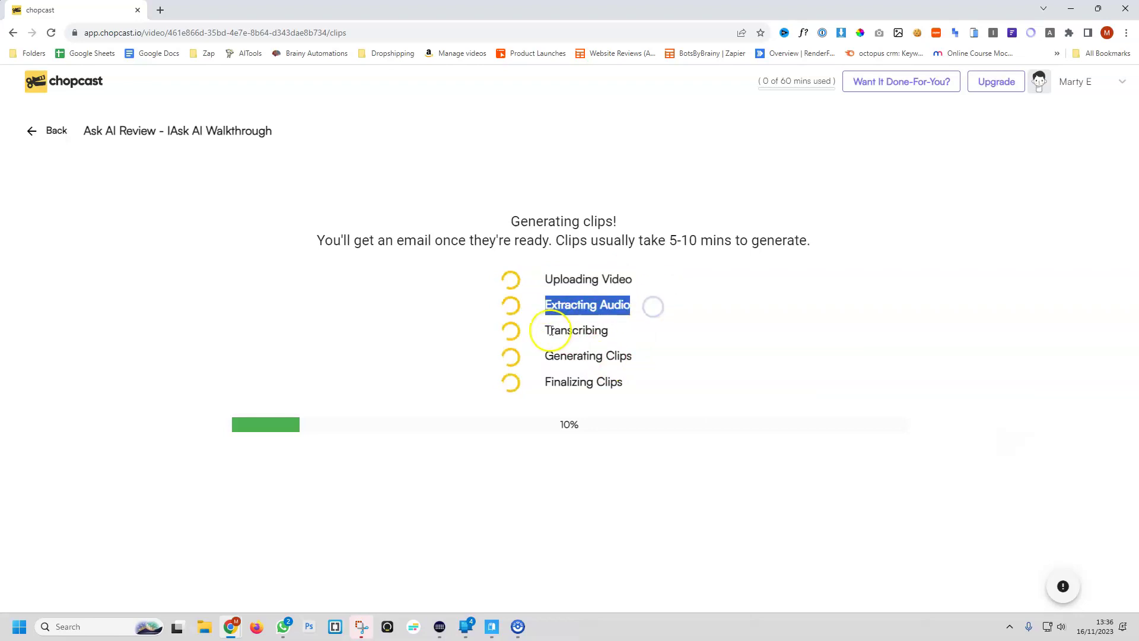
left_click_drag(547, 331, 640, 332)
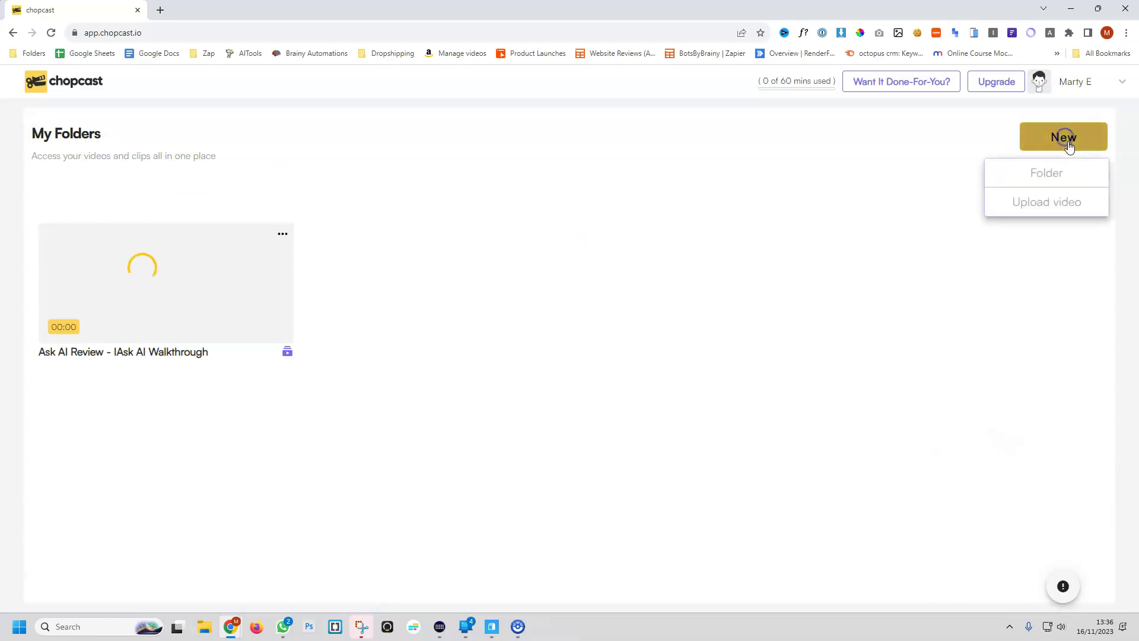
Start a second upload with the pasted YouTube link, targeting the YouTube platform.
left_click(1051, 203)
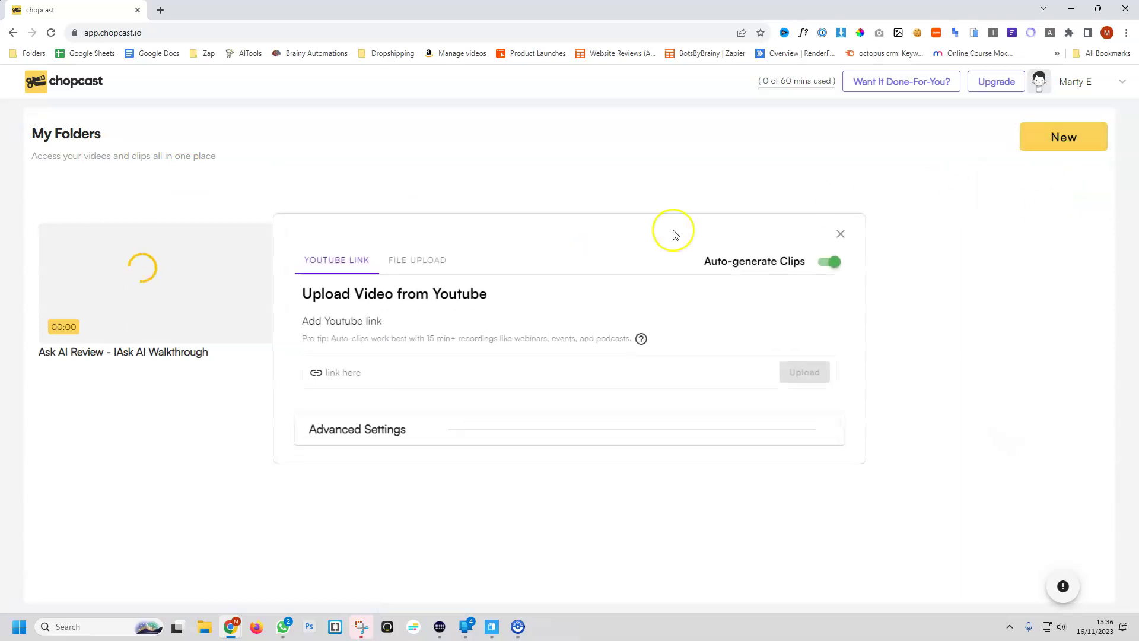
left_click(349, 374)
type("https://www.youtube.com/watch?v=B4Wnsvvbgp4&t=23s")
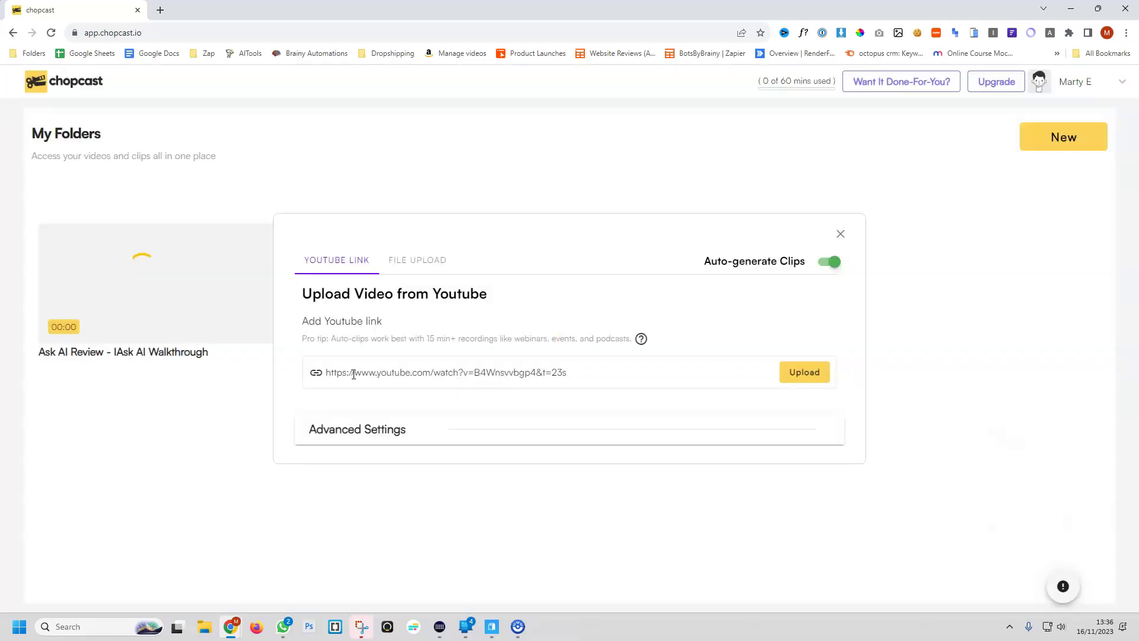
left_click(415, 433)
left_click_drag(451, 375, 326, 373)
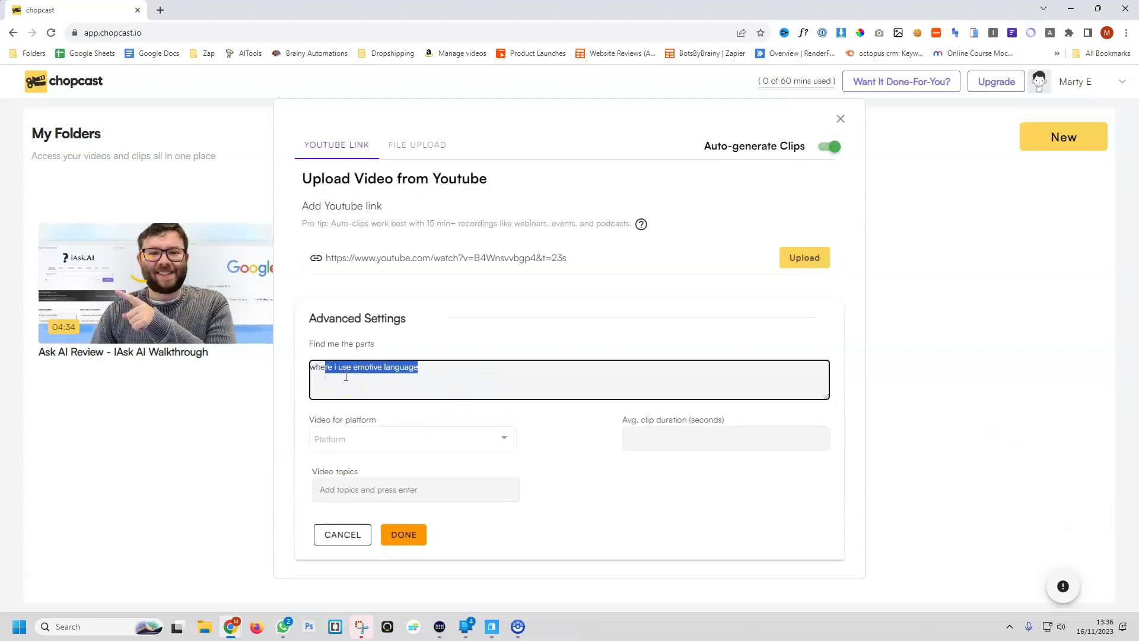
left_click(504, 440)
left_click(382, 380)
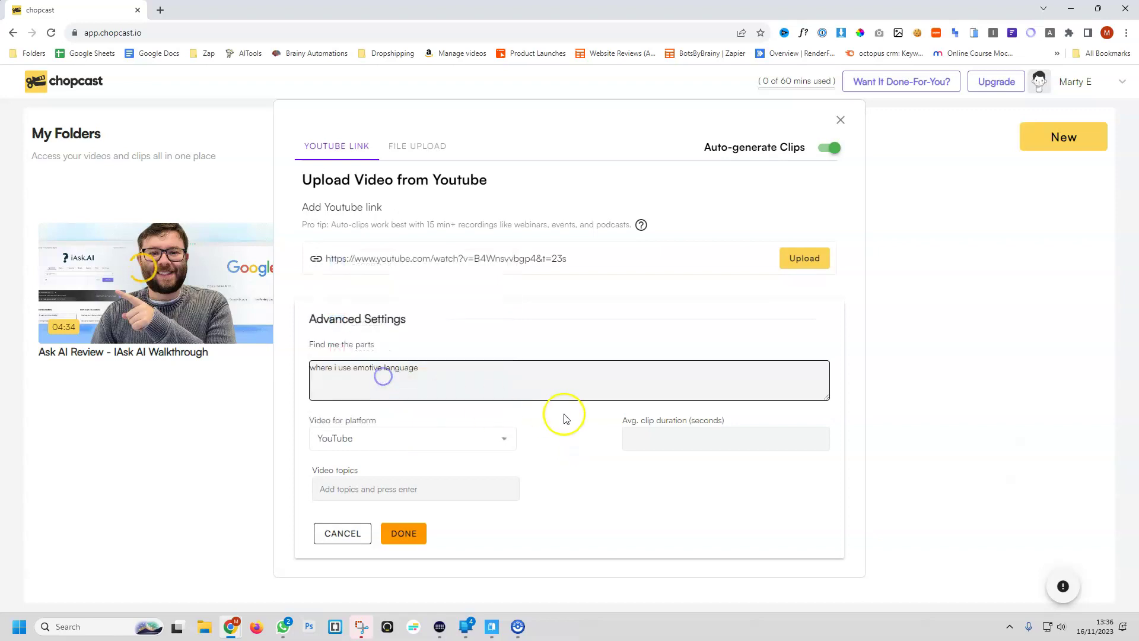
Set average clip duration to 20 seconds and topic 'browser', then submit.
left_click(674, 437)
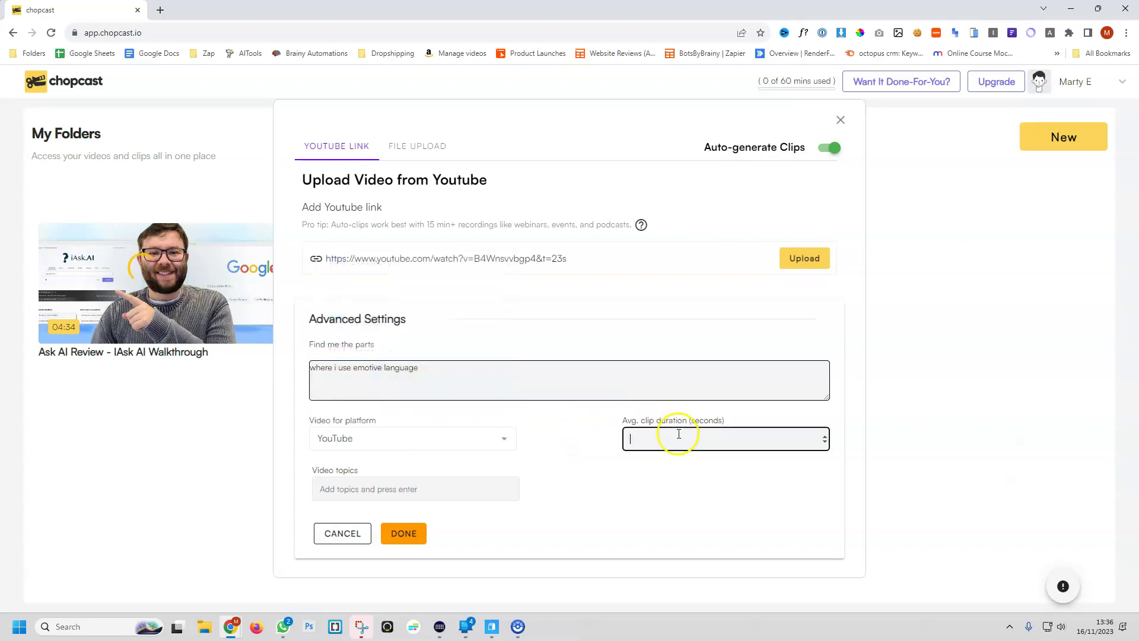
left_click(825, 436)
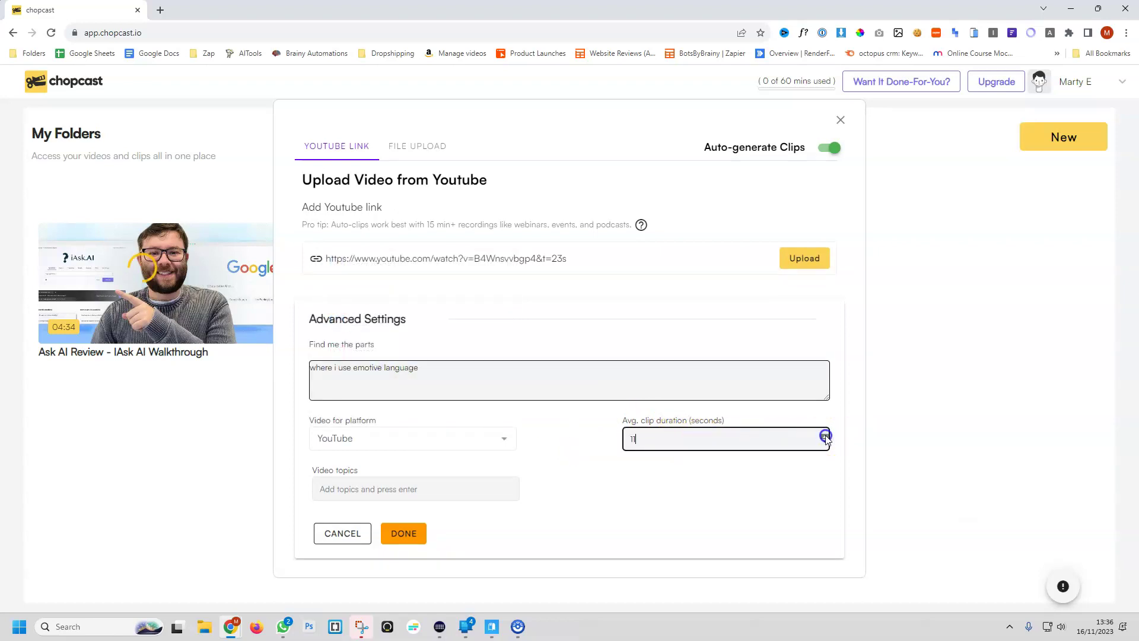
left_click(826, 435)
left_click(825, 435)
left_click(408, 490)
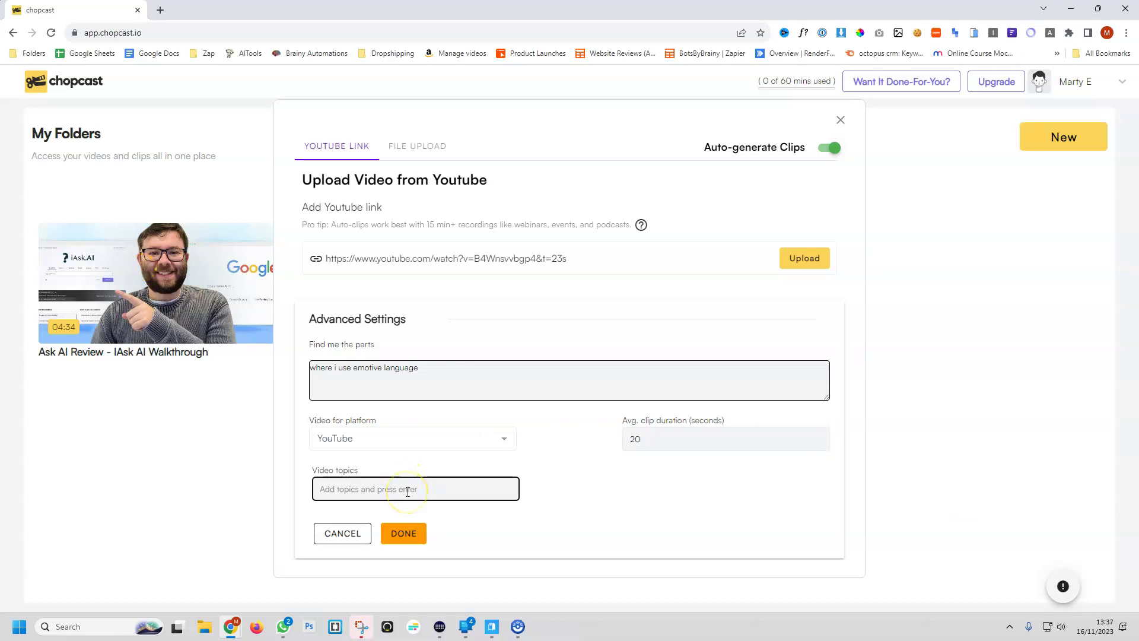
type("browser privacy, ai")
left_click(403, 533)
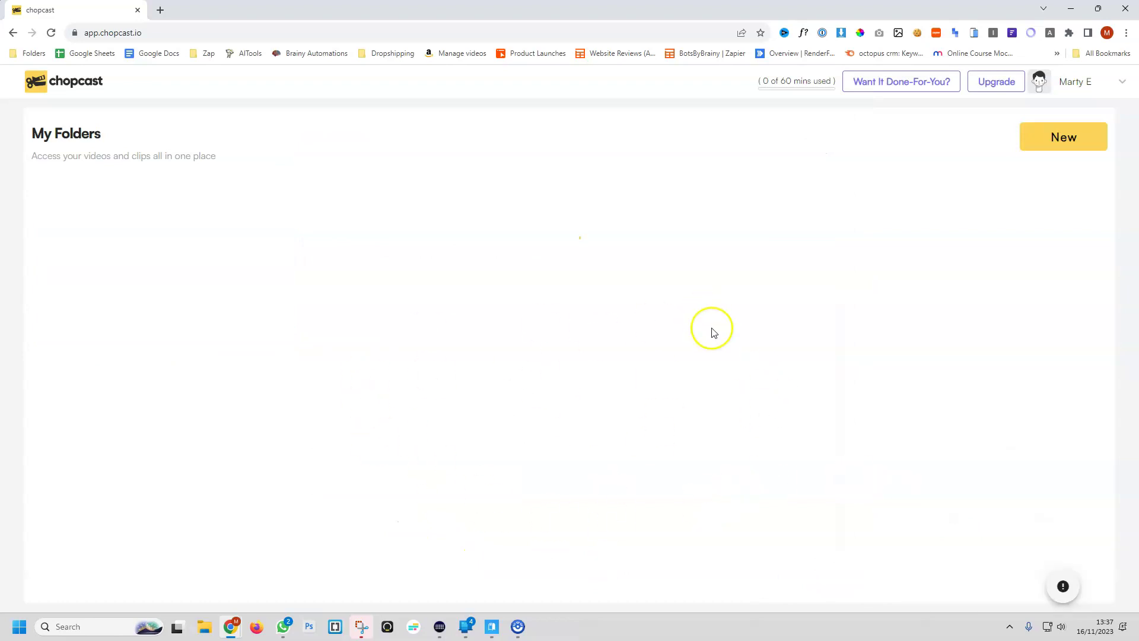
Rename one video folder to 'Video 1'.
left_click(433, 290)
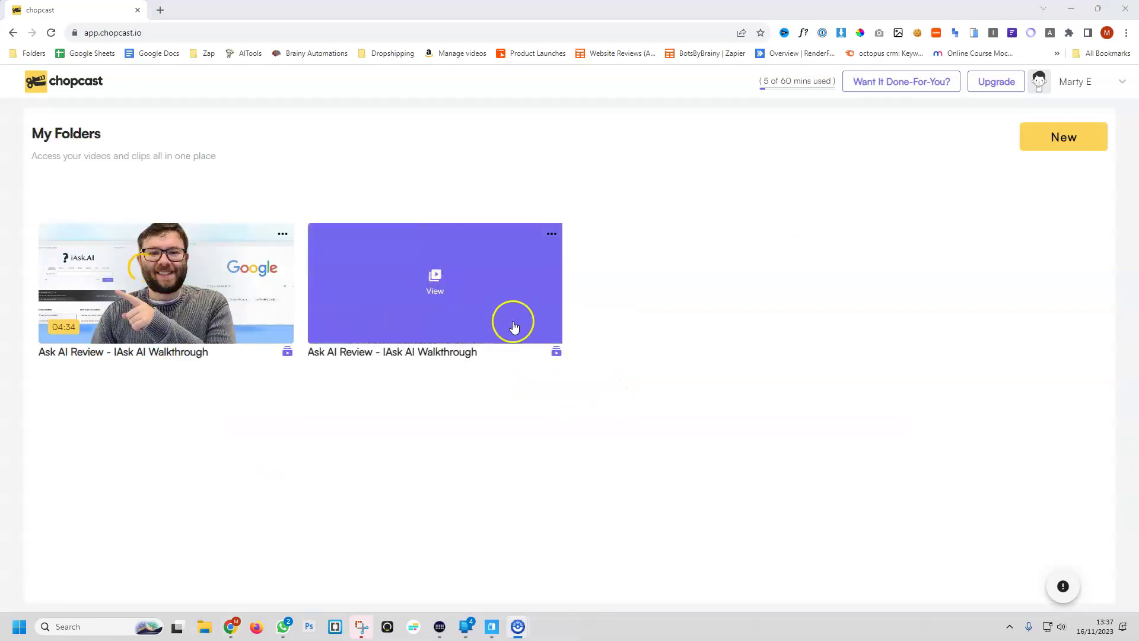
triple_click(483, 353)
left_click(488, 395)
mouse_move(484, 356)
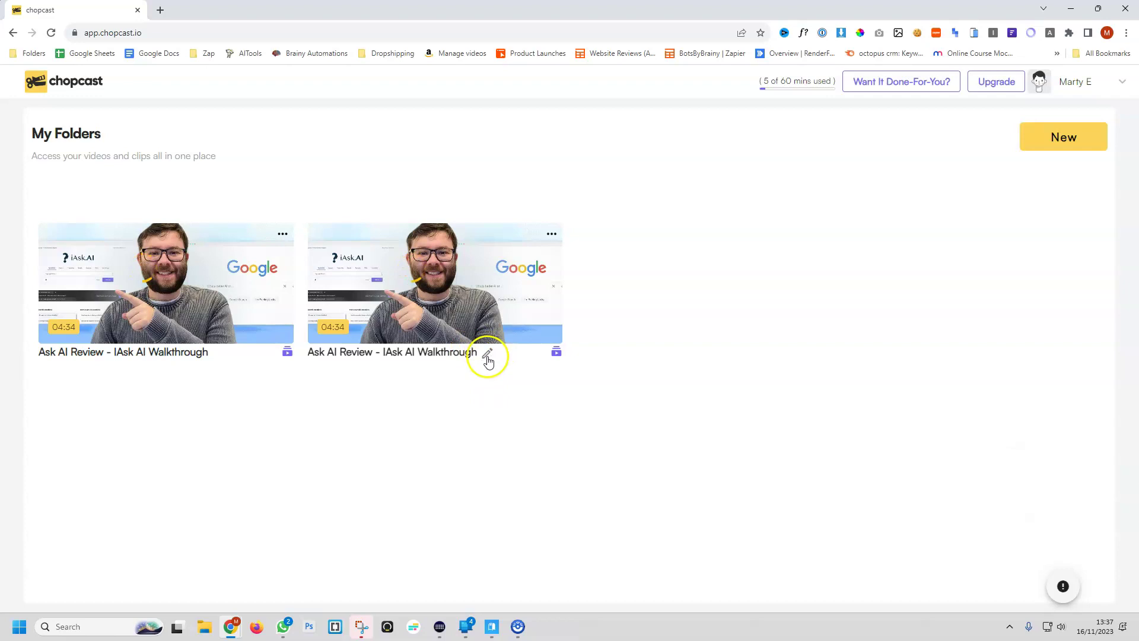
left_click(475, 356)
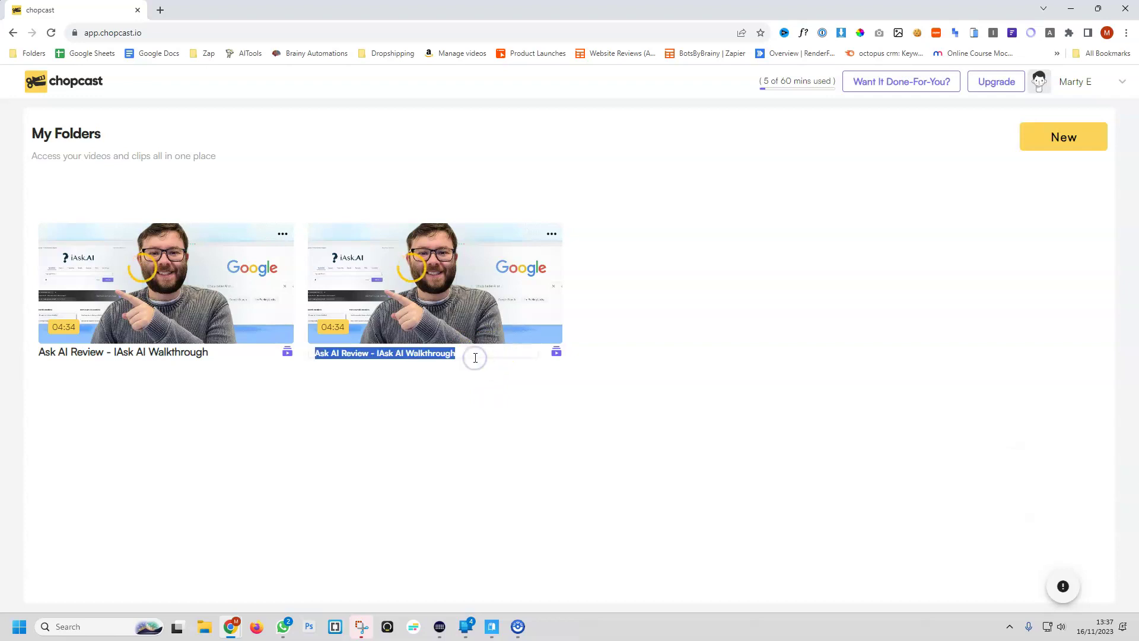
type("Video 1")
key("Return")
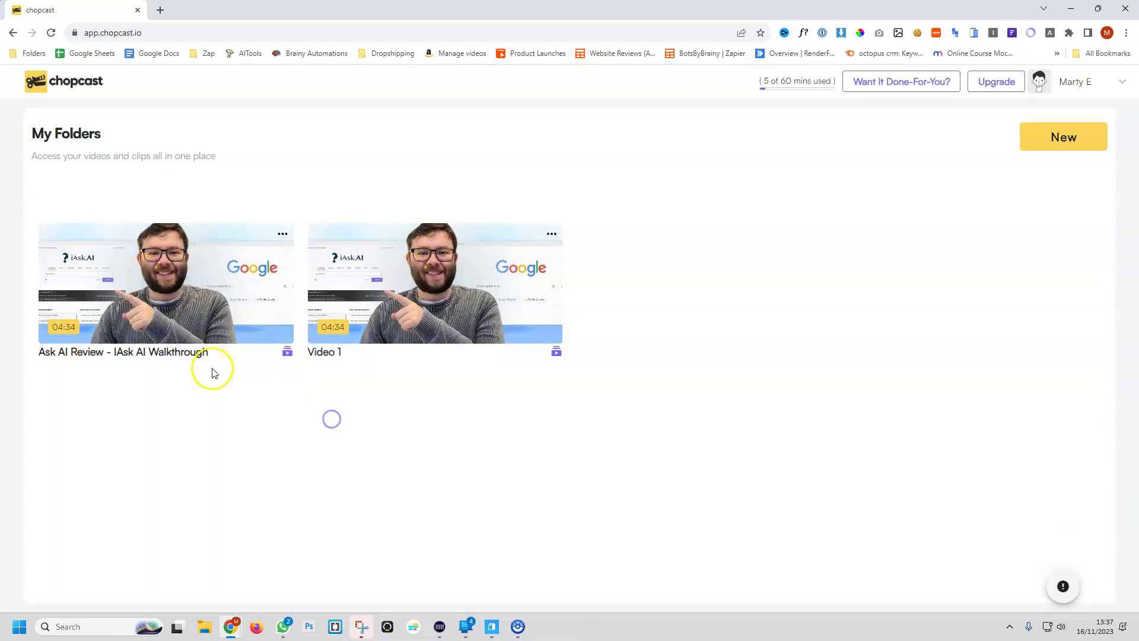
Rename the other folder to 'Video 2 + advanced options'.
left_click(218, 354)
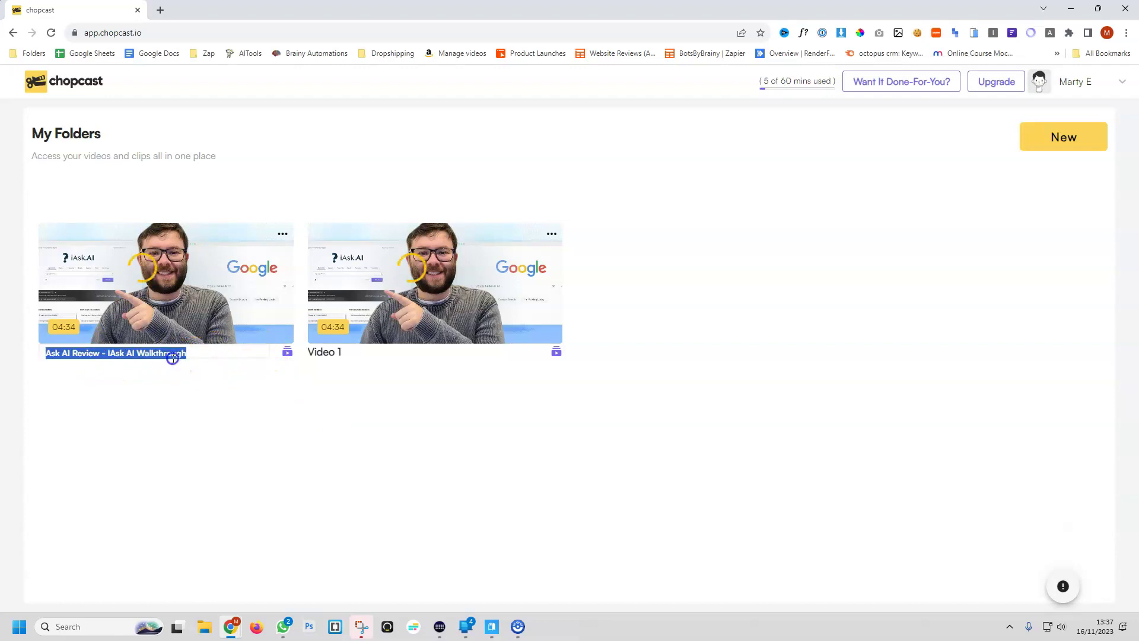
type("Video 2 +")
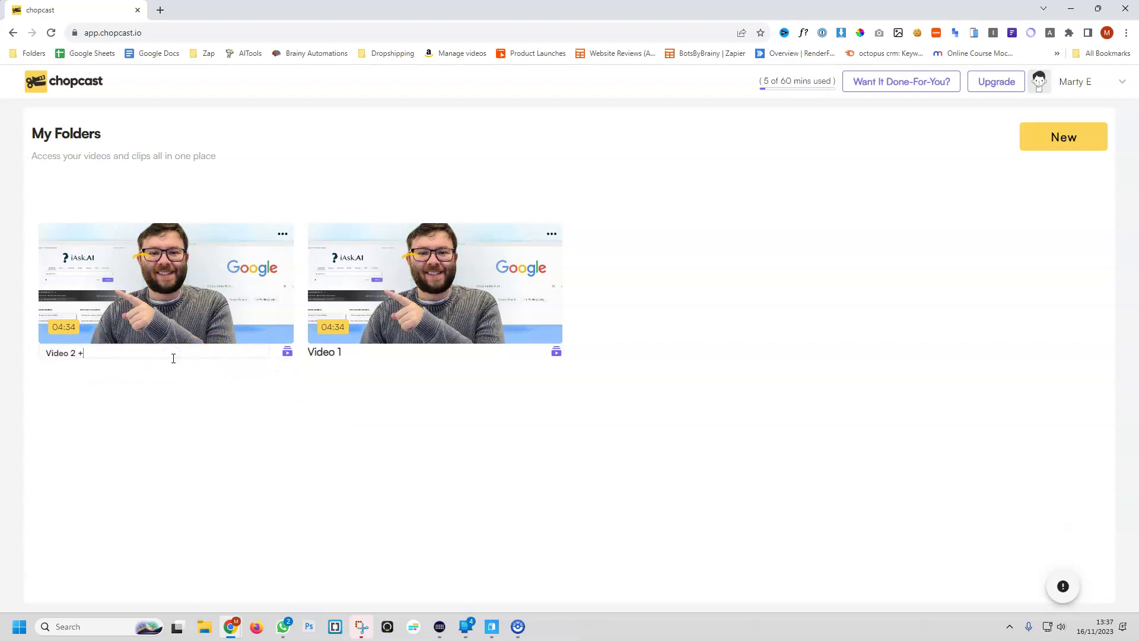
type(" advanced options")
key("Return")
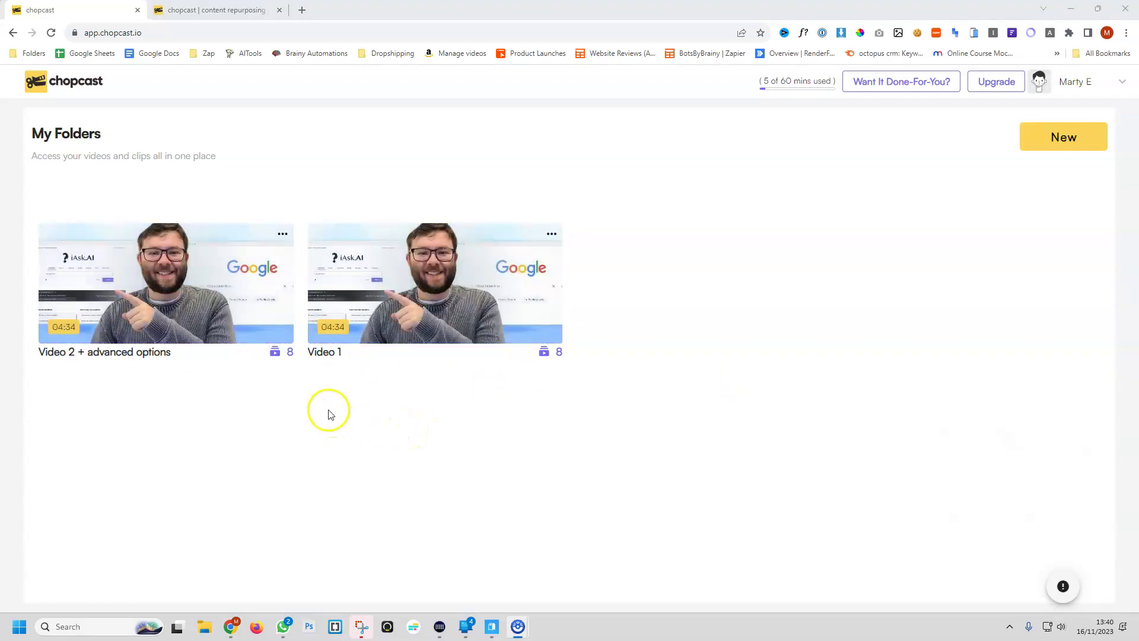
Open the Video 1 folder and preview each clip, from Traditional Search Engines to IAsk AI Vs. Google.
left_click(399, 317)
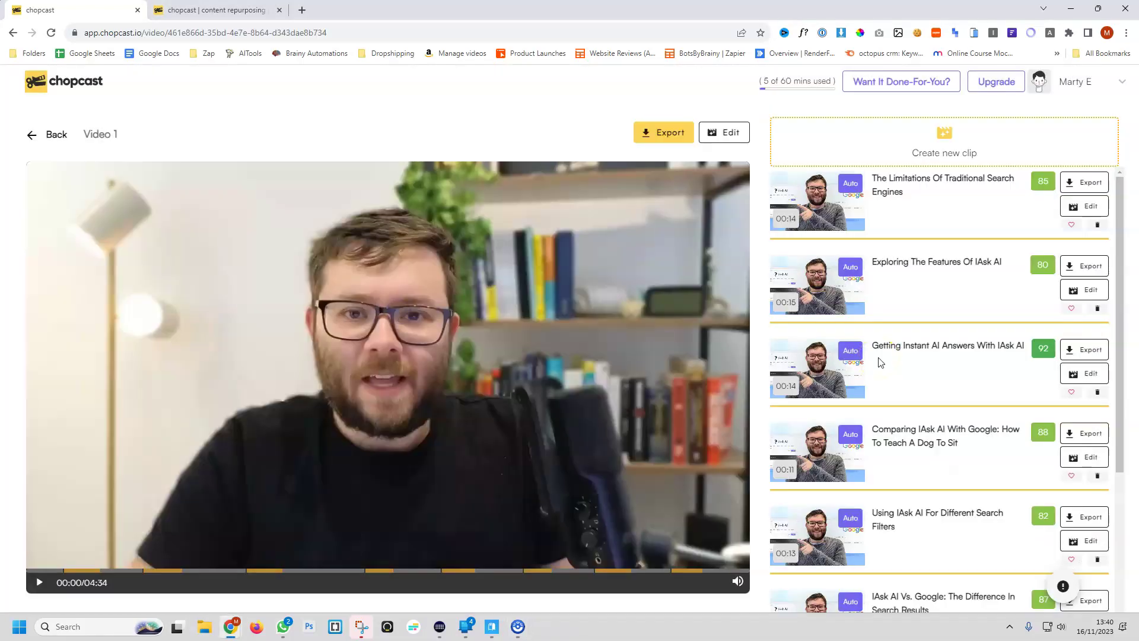
mouse_move(122, 280)
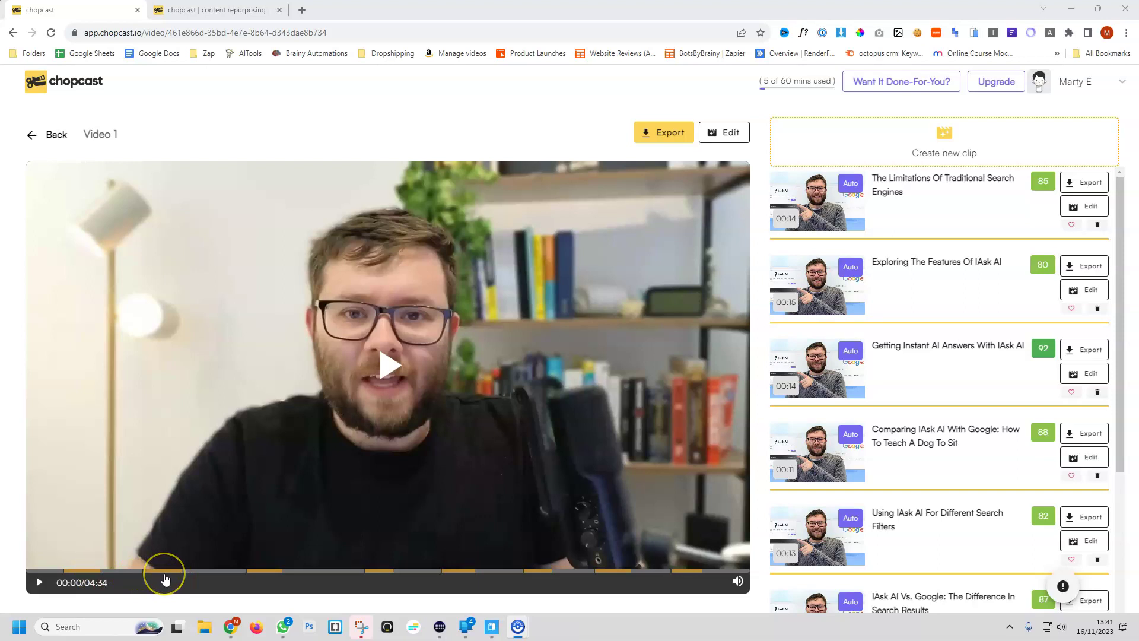
left_click(825, 211)
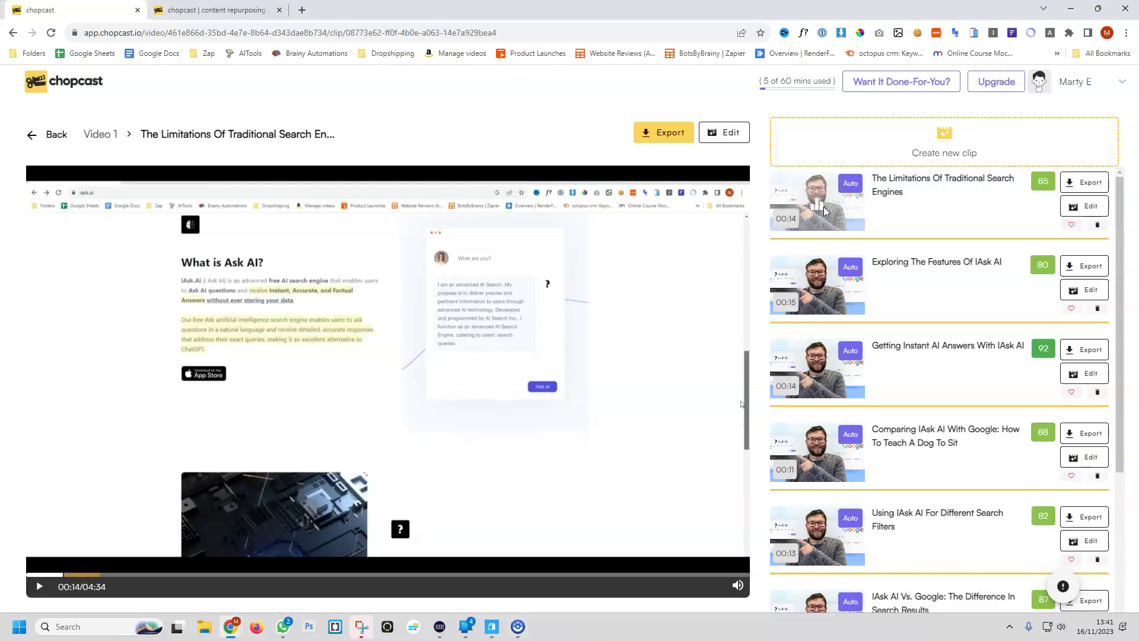
left_click(831, 289)
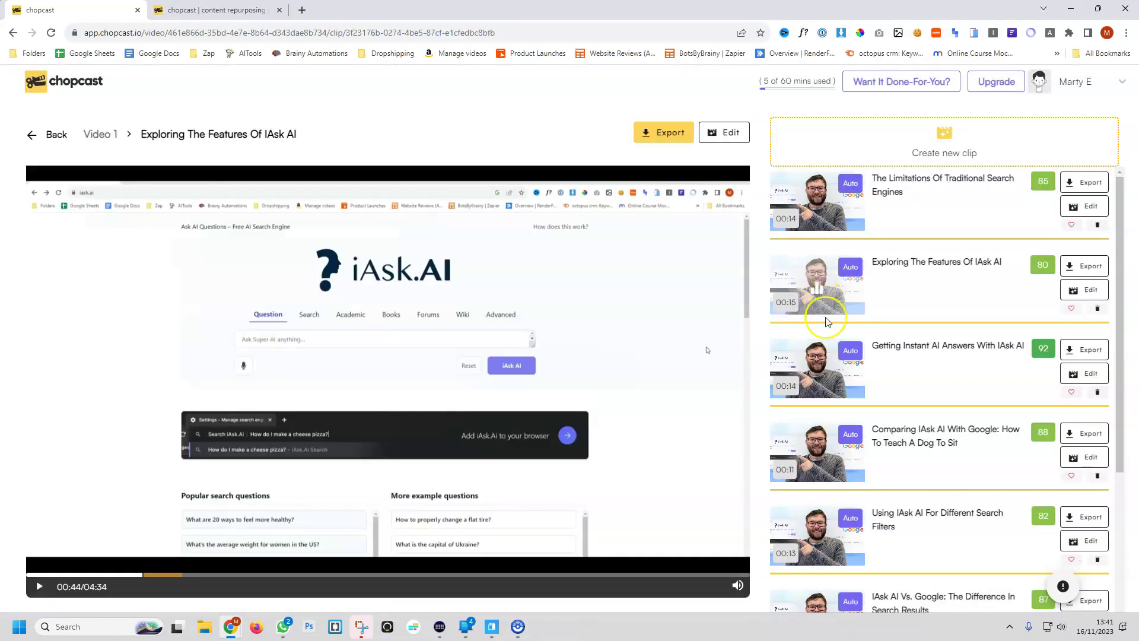
left_click(830, 353)
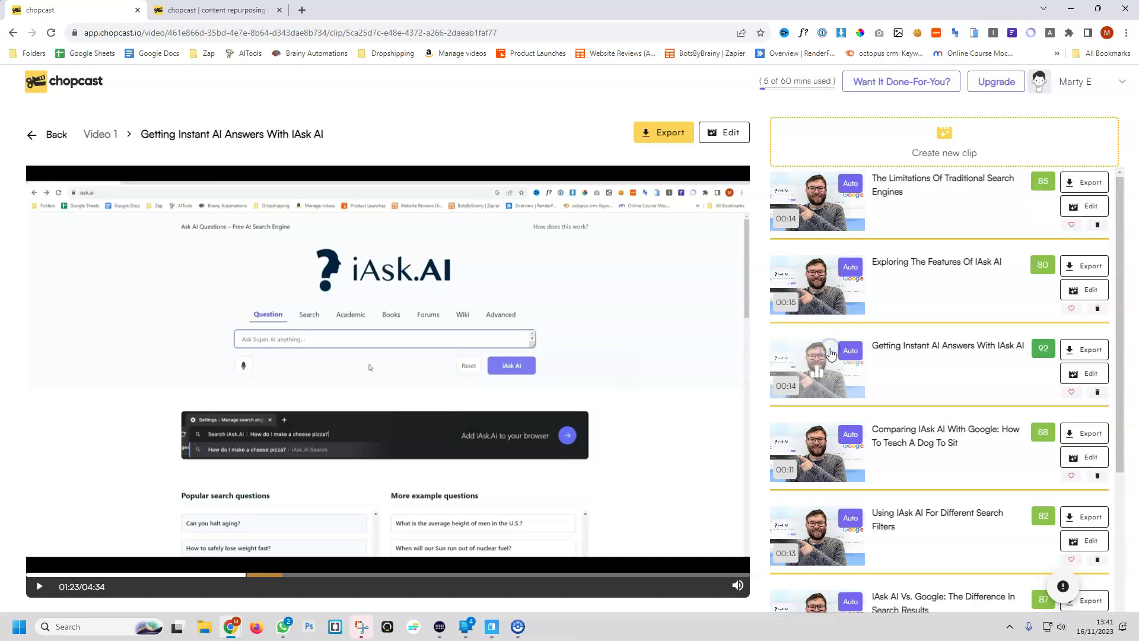
left_click(829, 439)
left_click(829, 522)
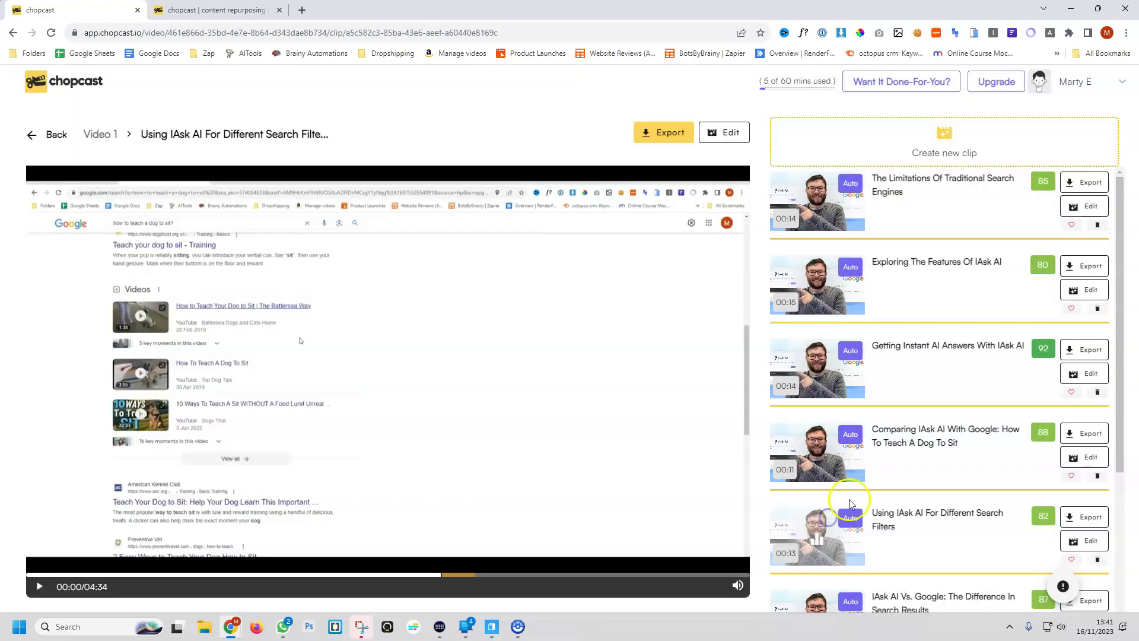
scroll(830, 516, "down", 2)
left_click(832, 504)
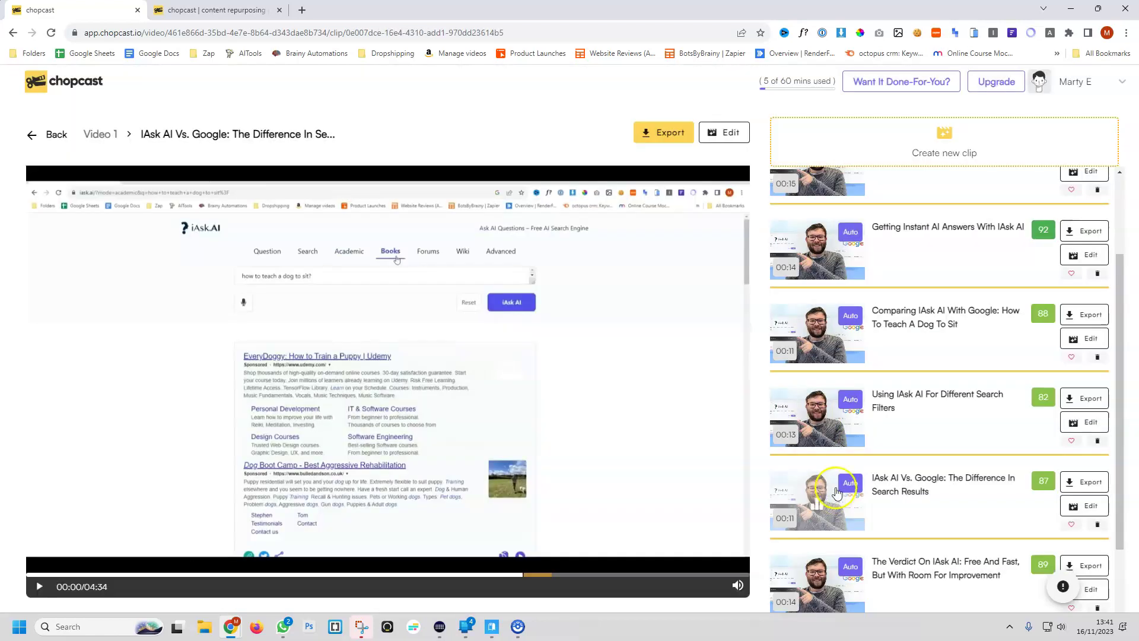
scroll(837, 484, "up", 2)
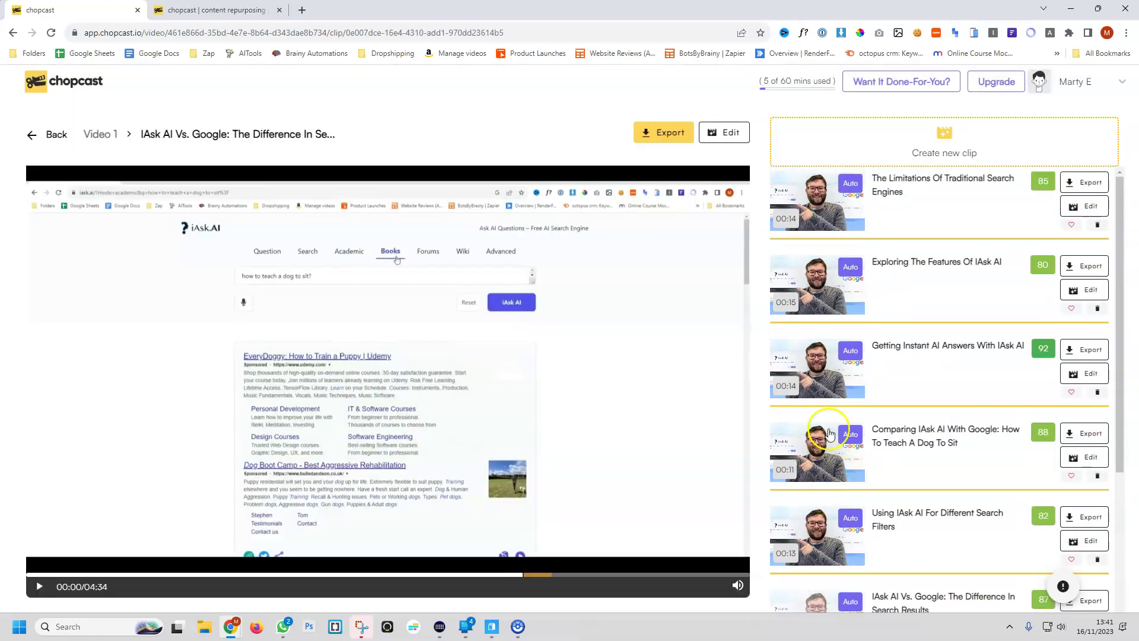
Play The Limitations Of Traditional Search Engines clip, then preview the Instant Answers and Google-comparison clips.
left_click(838, 218)
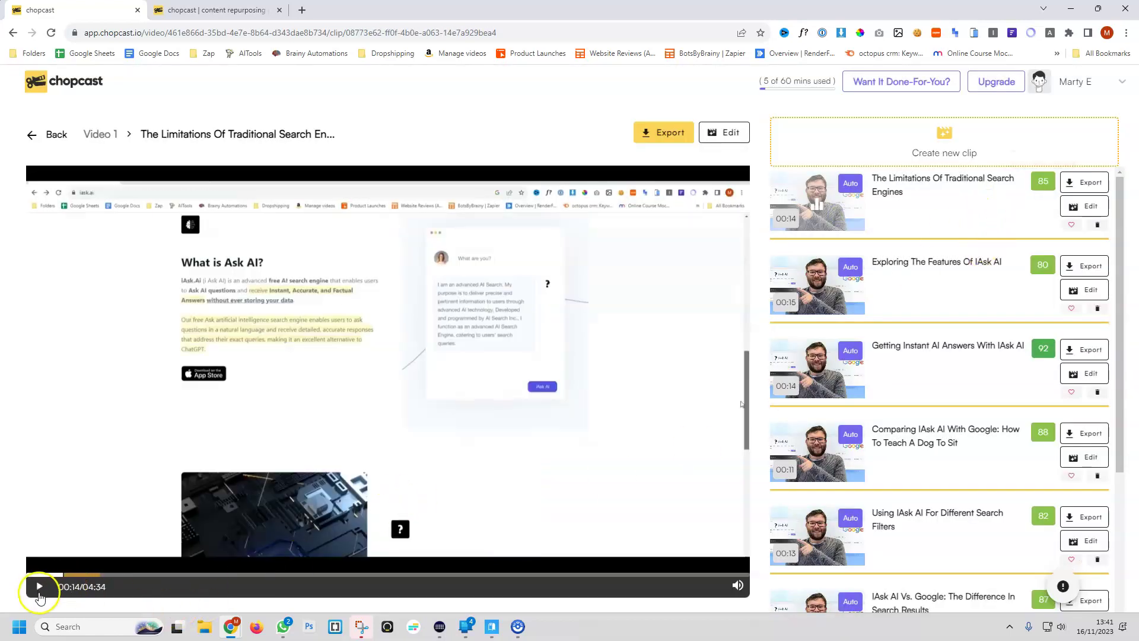
left_click(40, 593)
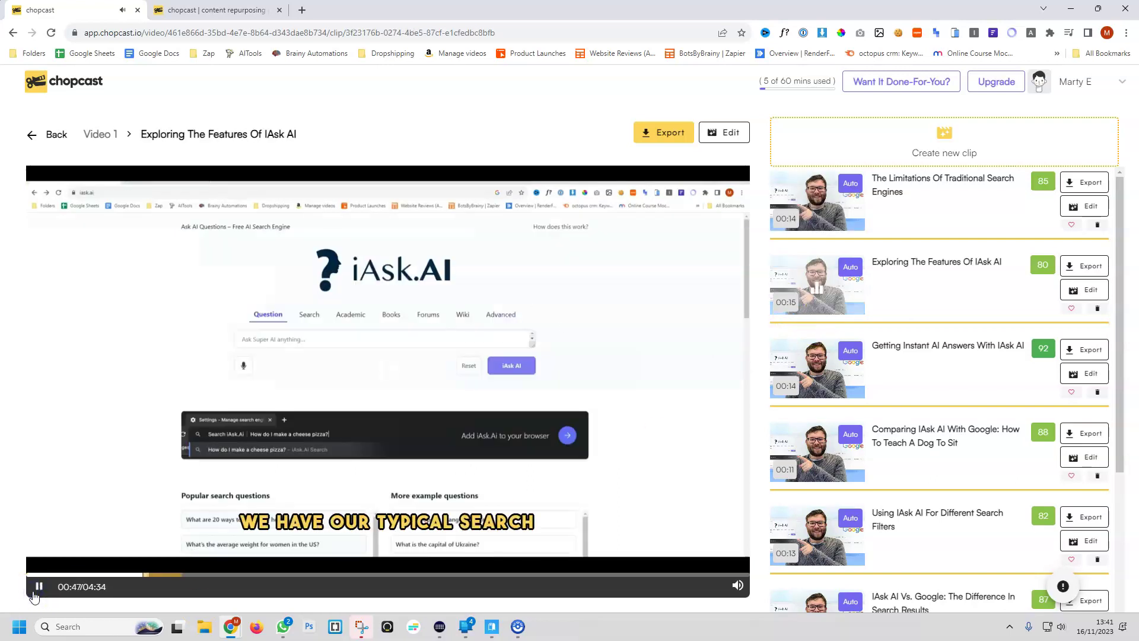
left_click(168, 575)
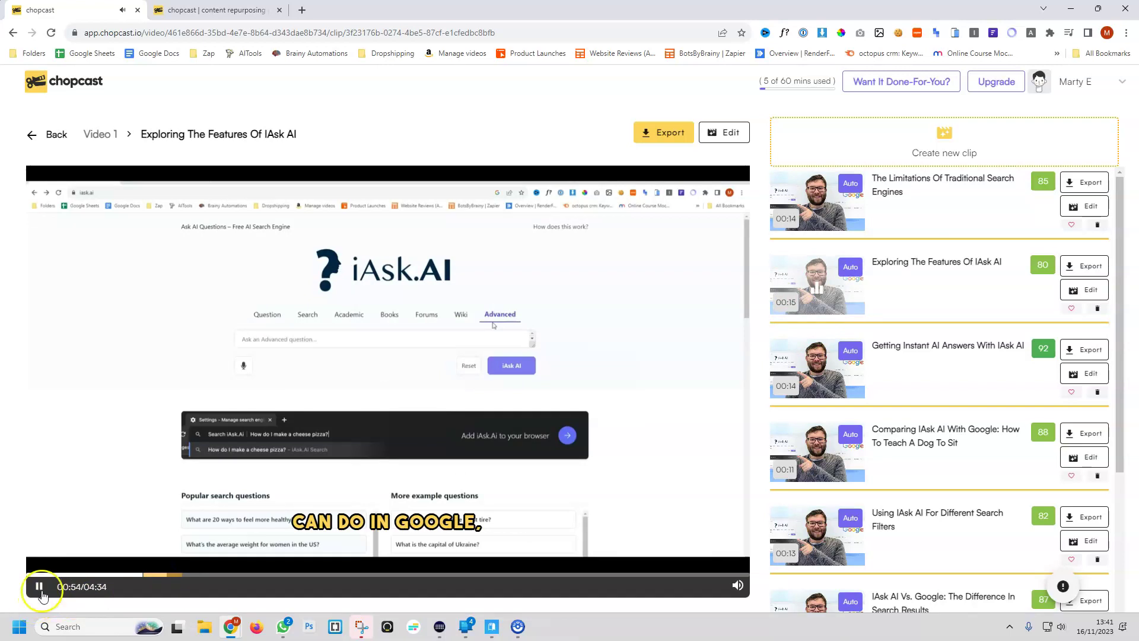
left_click(818, 373)
left_click(811, 477)
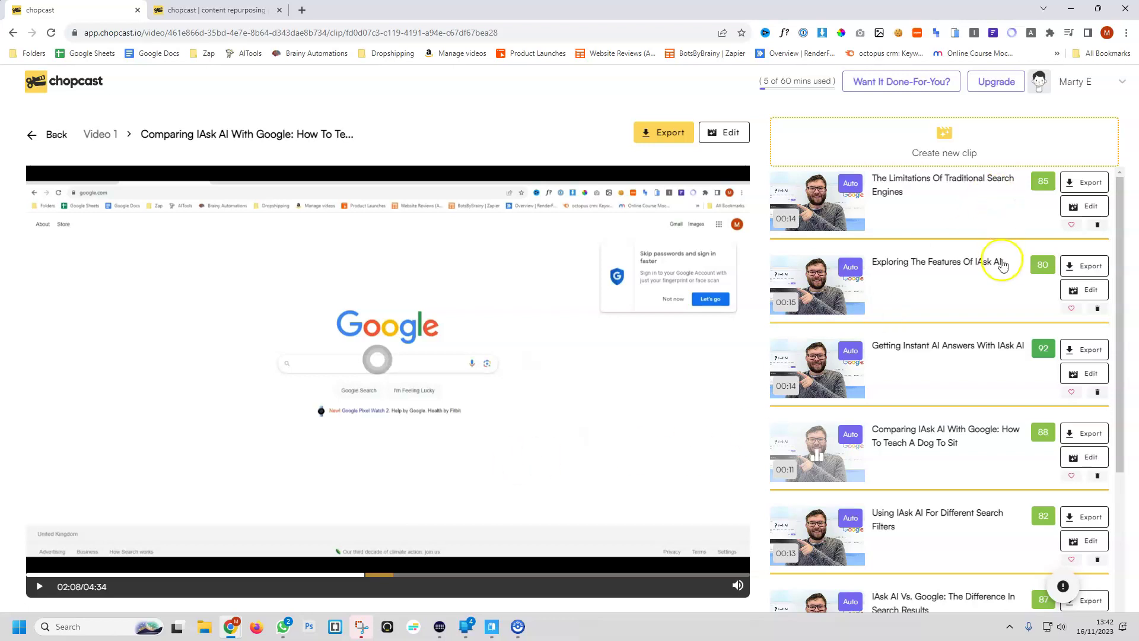
scroll(1003, 264, "down", 4)
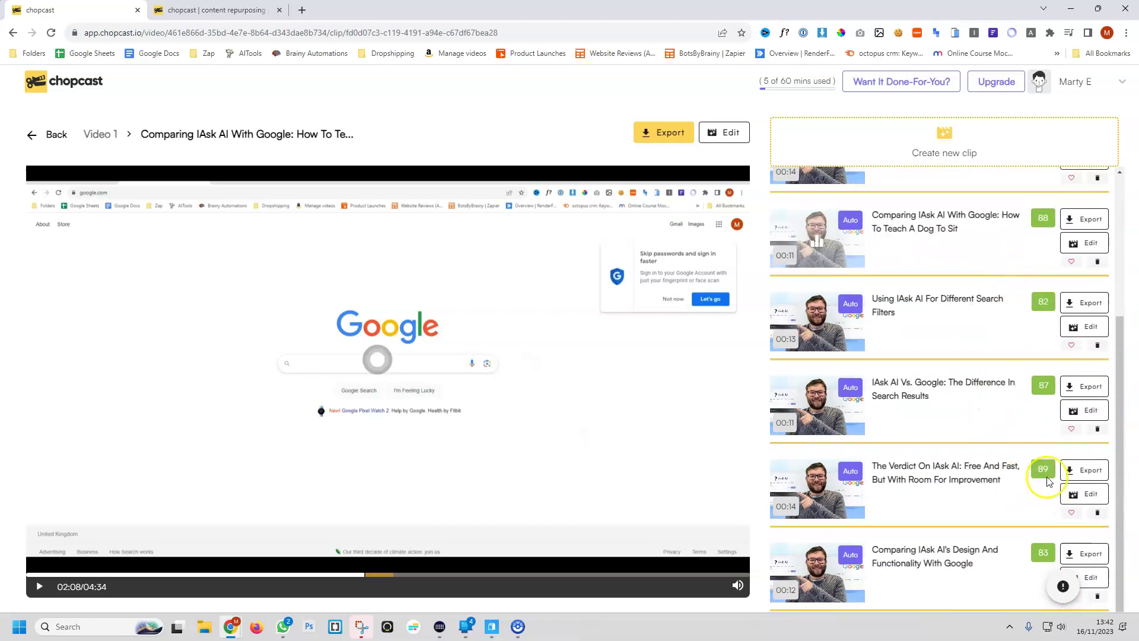
scroll(1043, 473, "up", 3)
scroll(1048, 244, "up", 1)
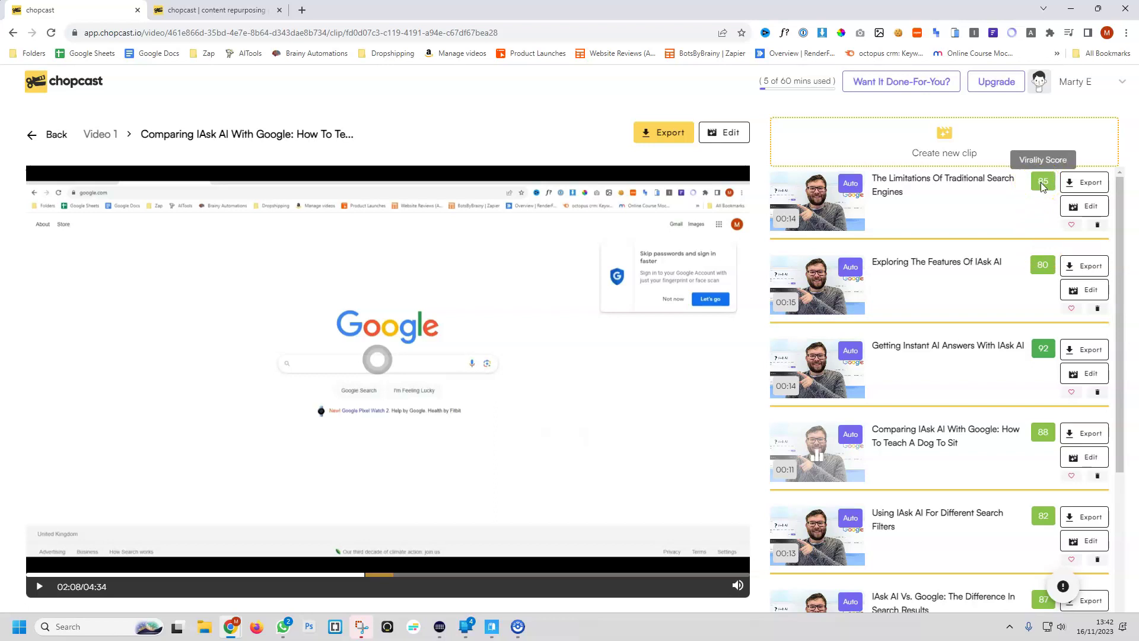
Open the first clip for editing, check Words per line, and preview the subtitles.
left_click(1079, 207)
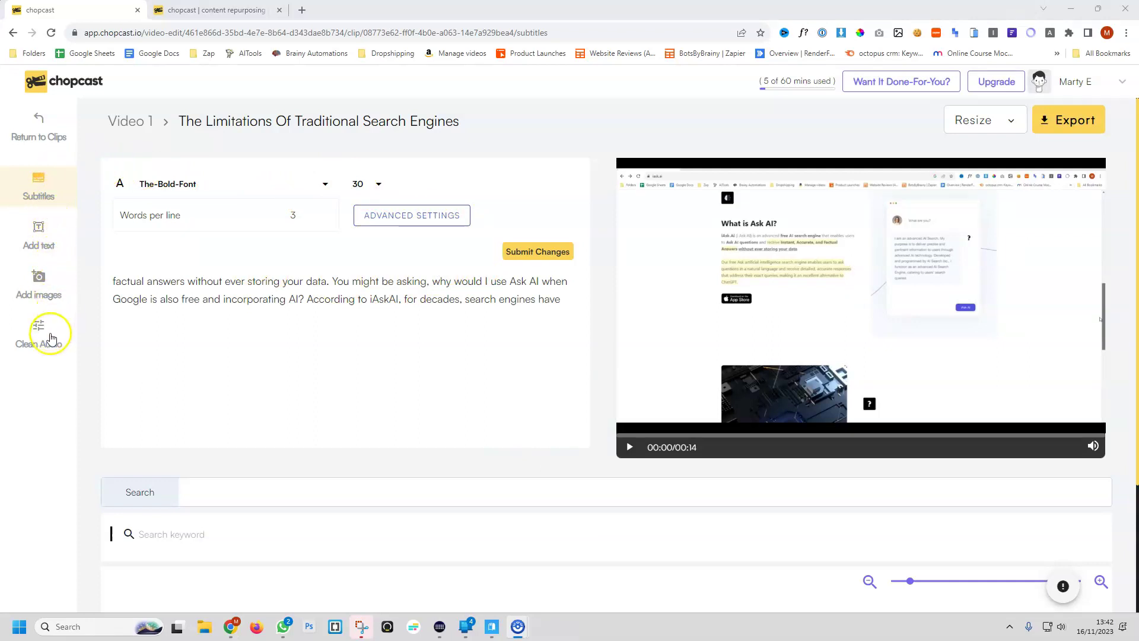
left_click(176, 219)
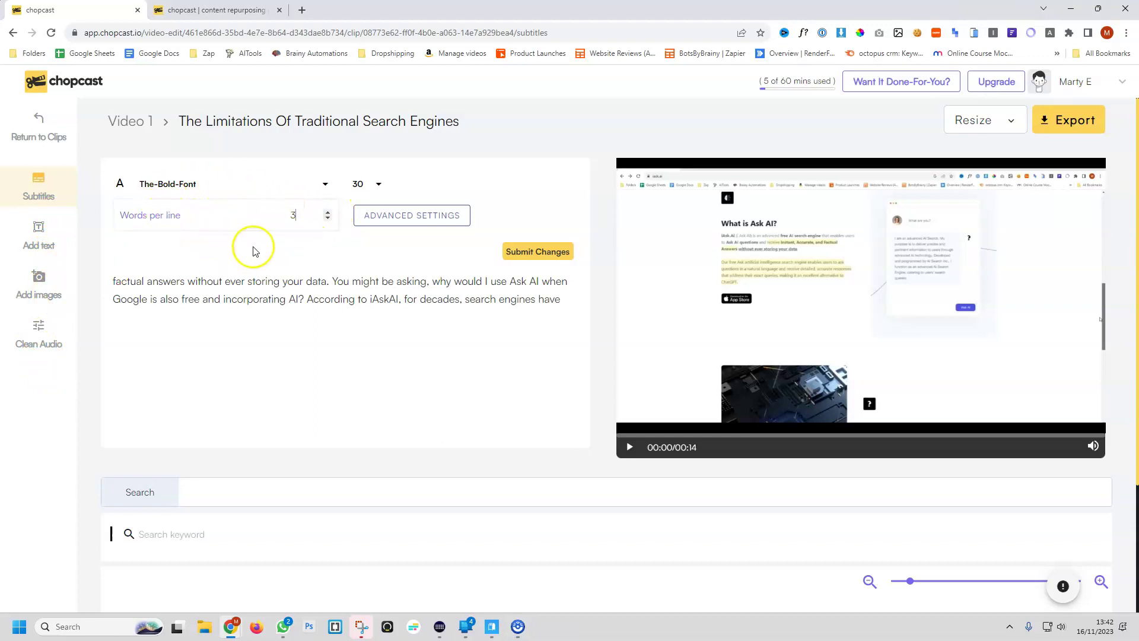
left_click(661, 447)
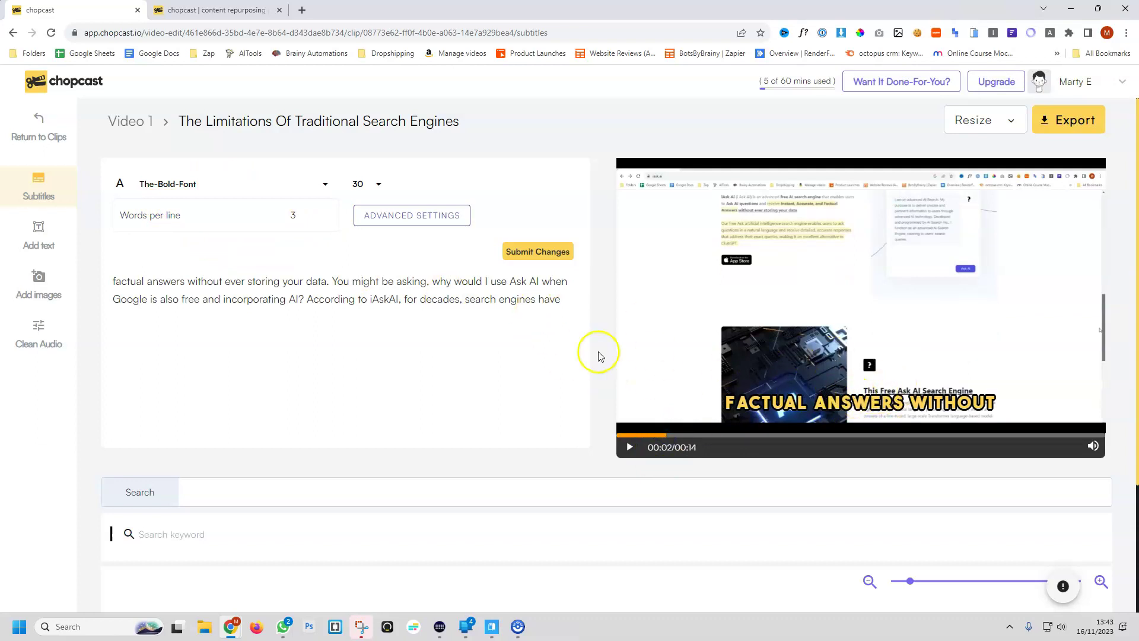
double_click(261, 281)
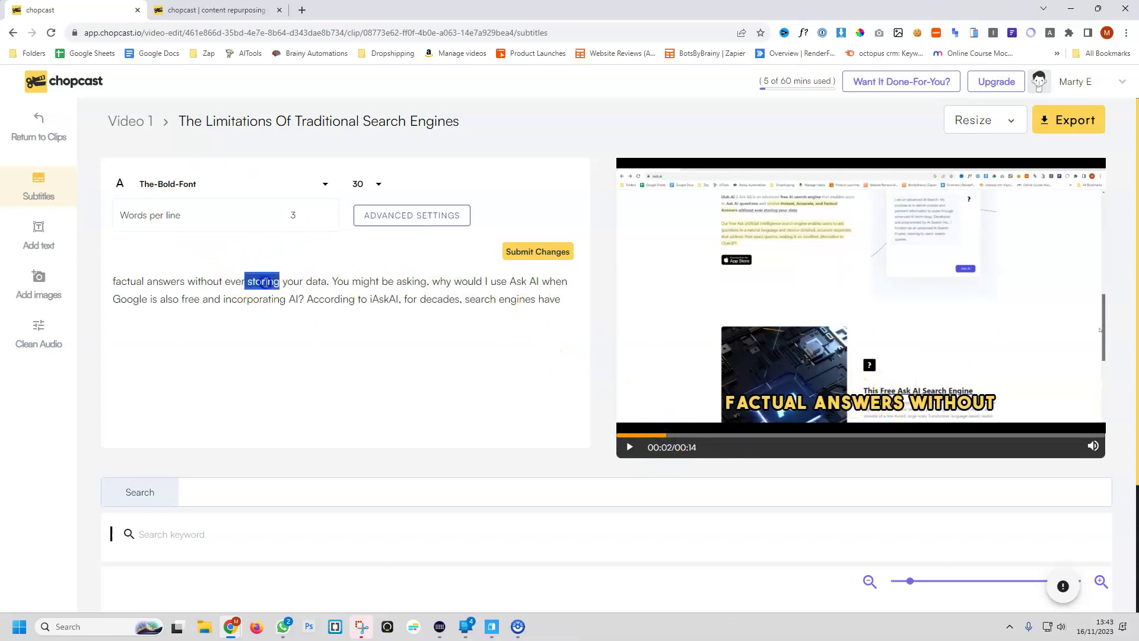
double_click(264, 282)
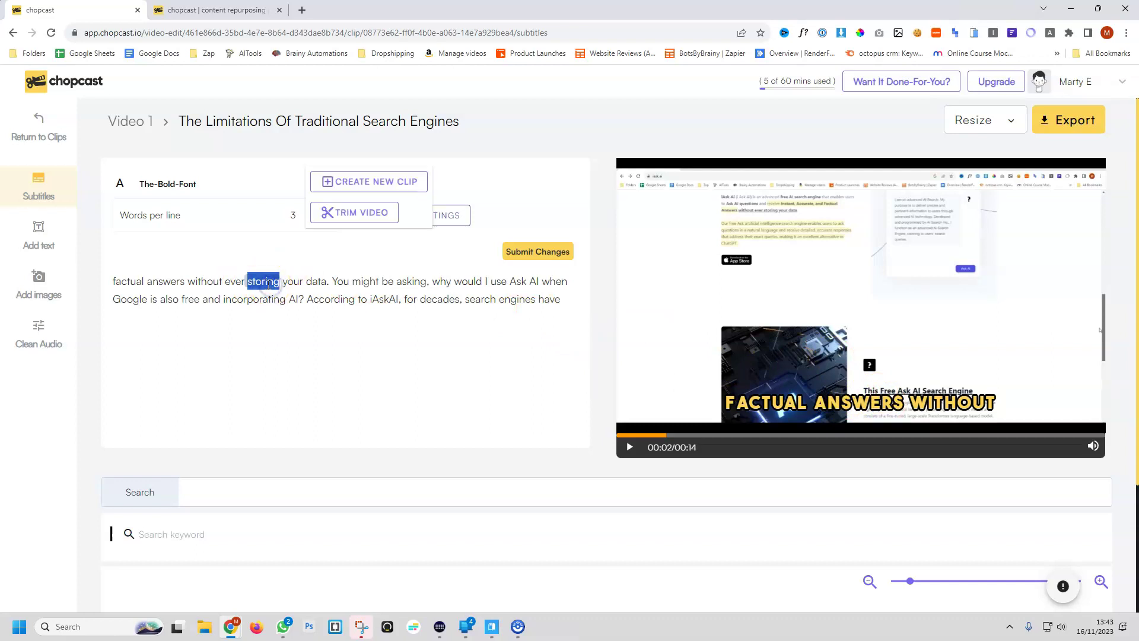
left_click(360, 214)
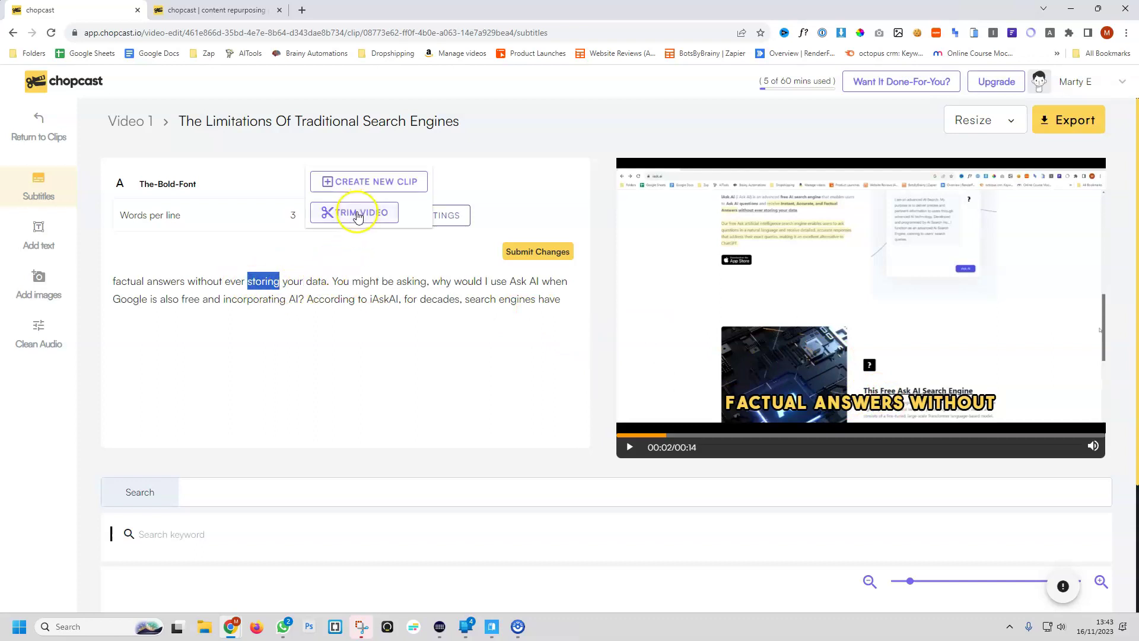
left_click(399, 376)
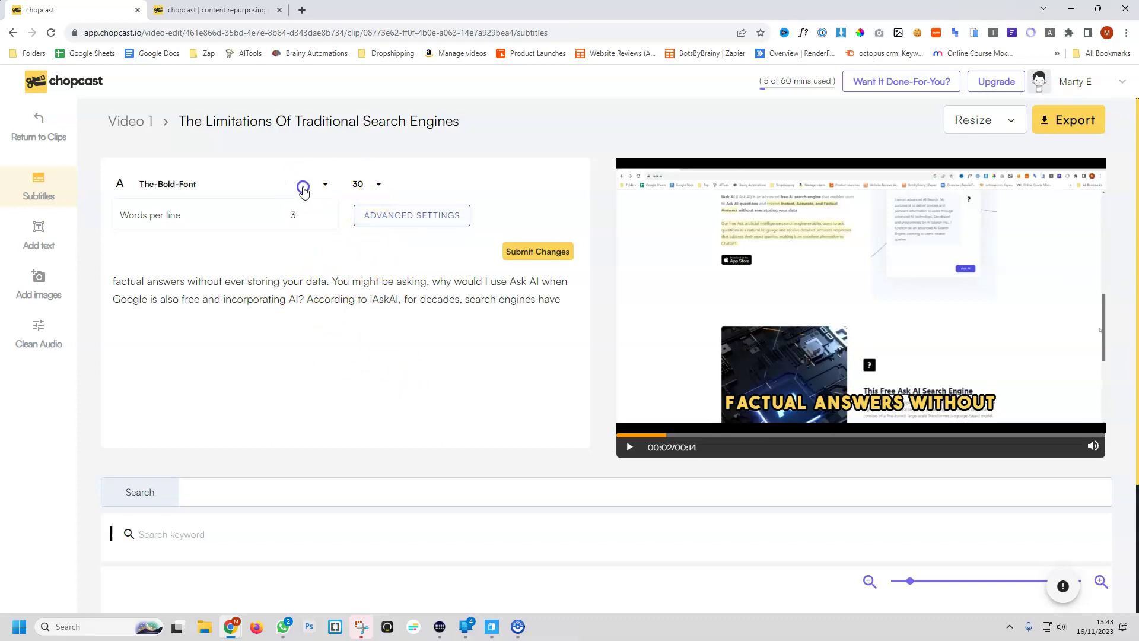
Keep The-Bold-Font at size 30 and bring up the subtitle Advanced Settings.
left_click(303, 189)
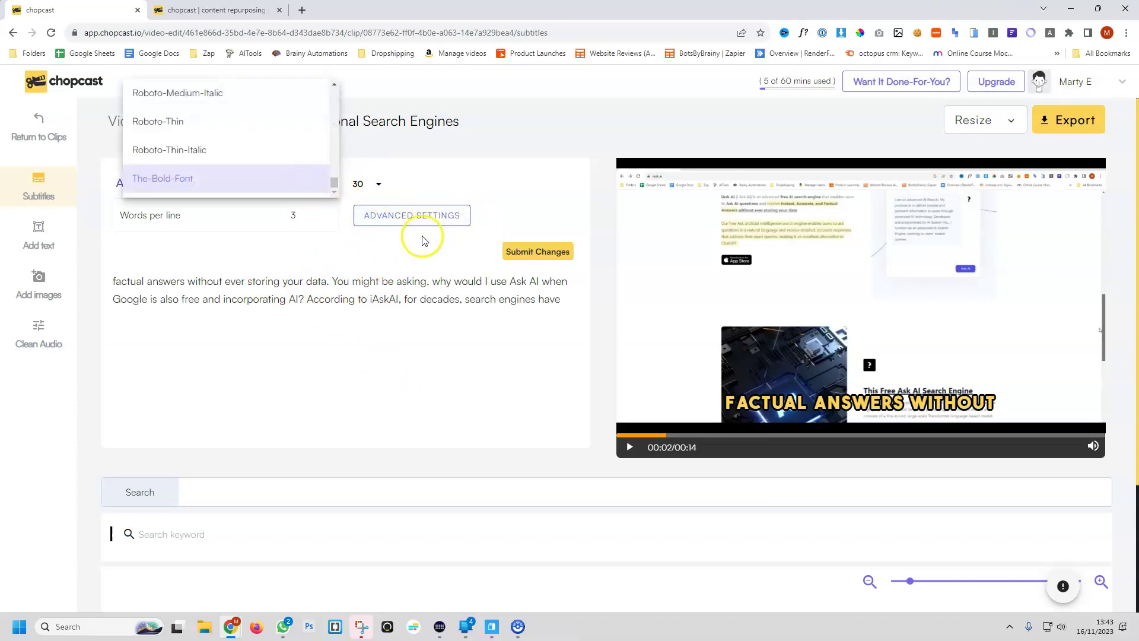
left_click(416, 218)
left_click(416, 219)
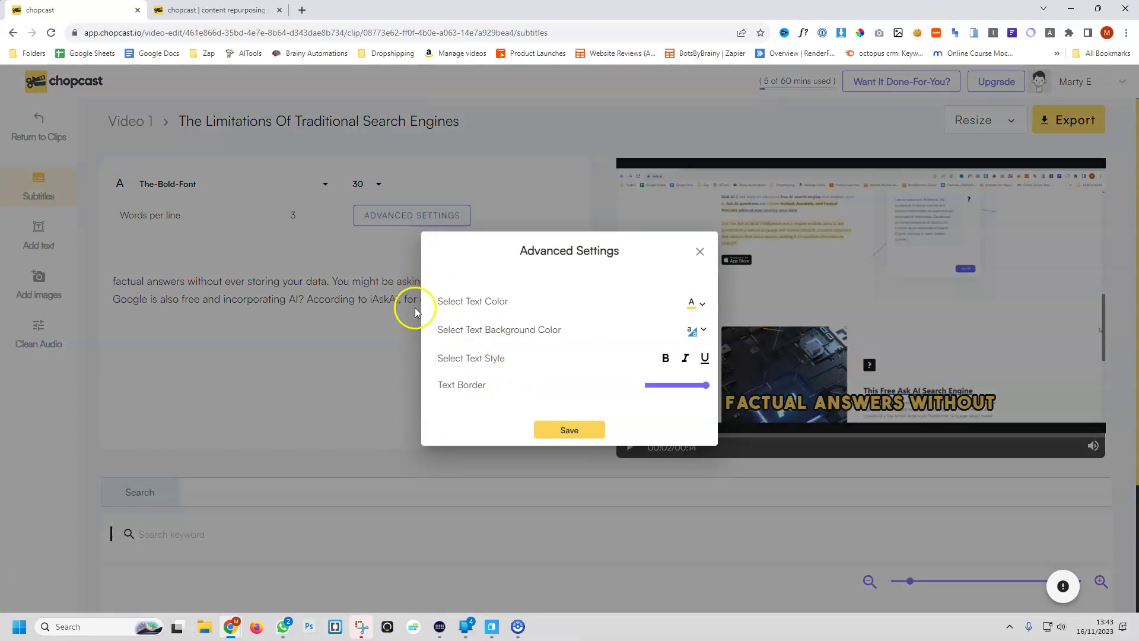
Add a text overlay in the first style, move it lower, then remove it.
left_click(700, 252)
left_click(30, 234)
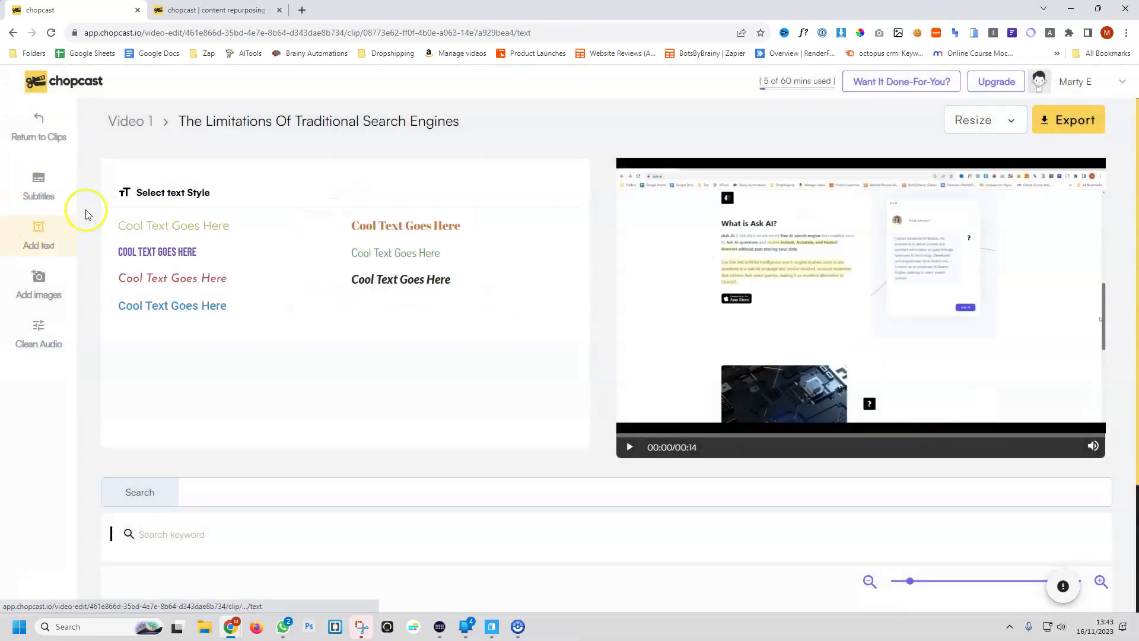
left_click(177, 232)
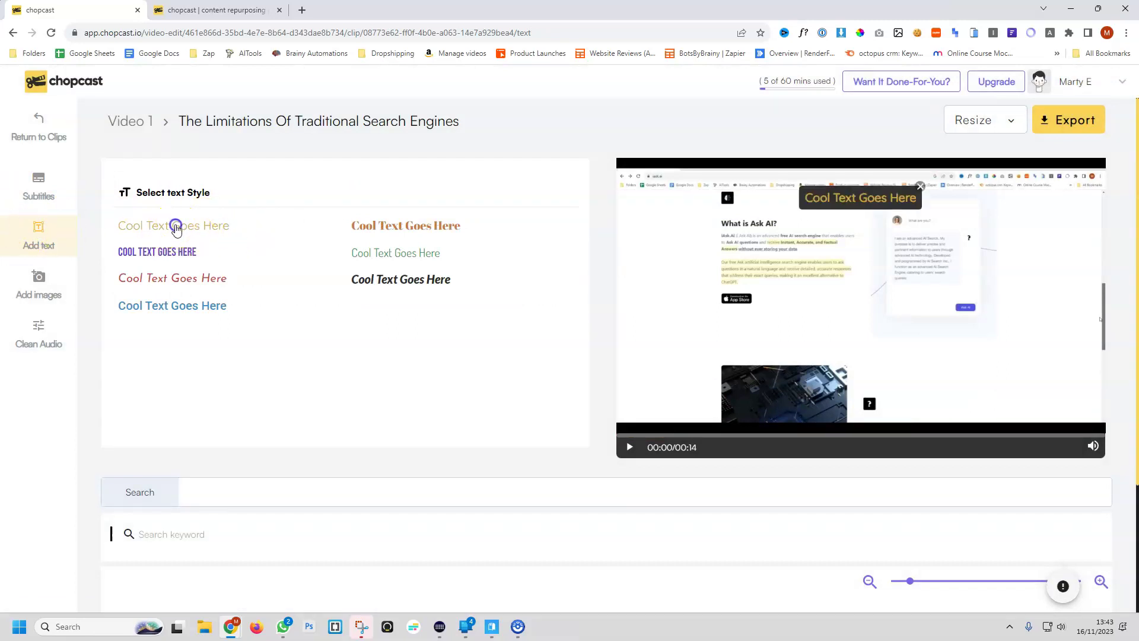
scroll(376, 249, "down", 4)
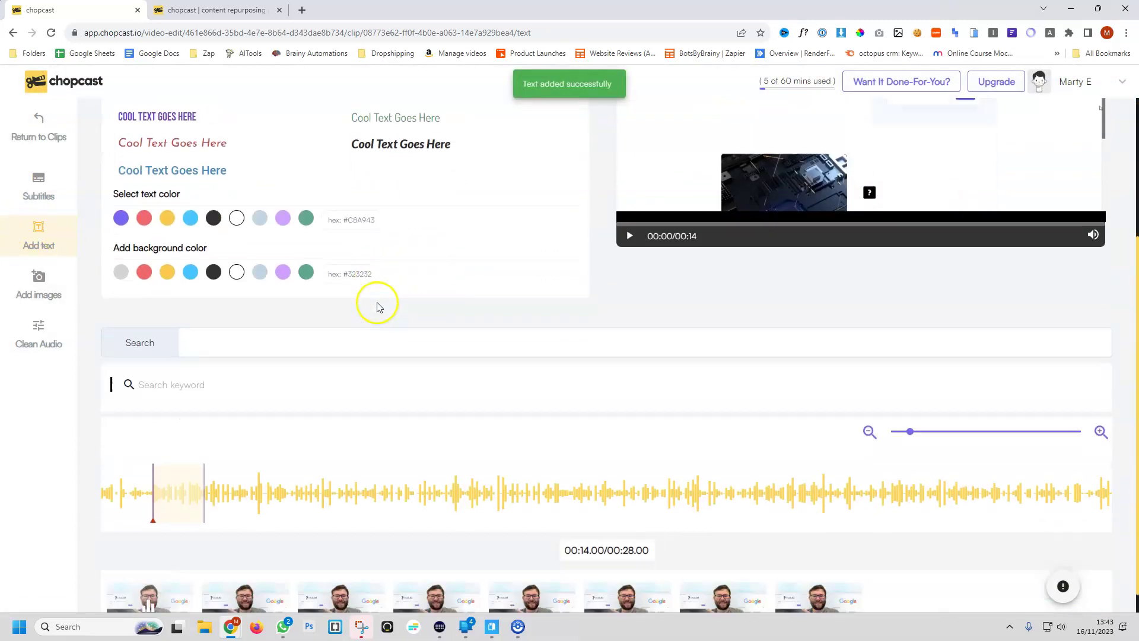
scroll(272, 297, "up", 5)
left_click_drag(811, 194, 822, 239)
left_click(890, 233)
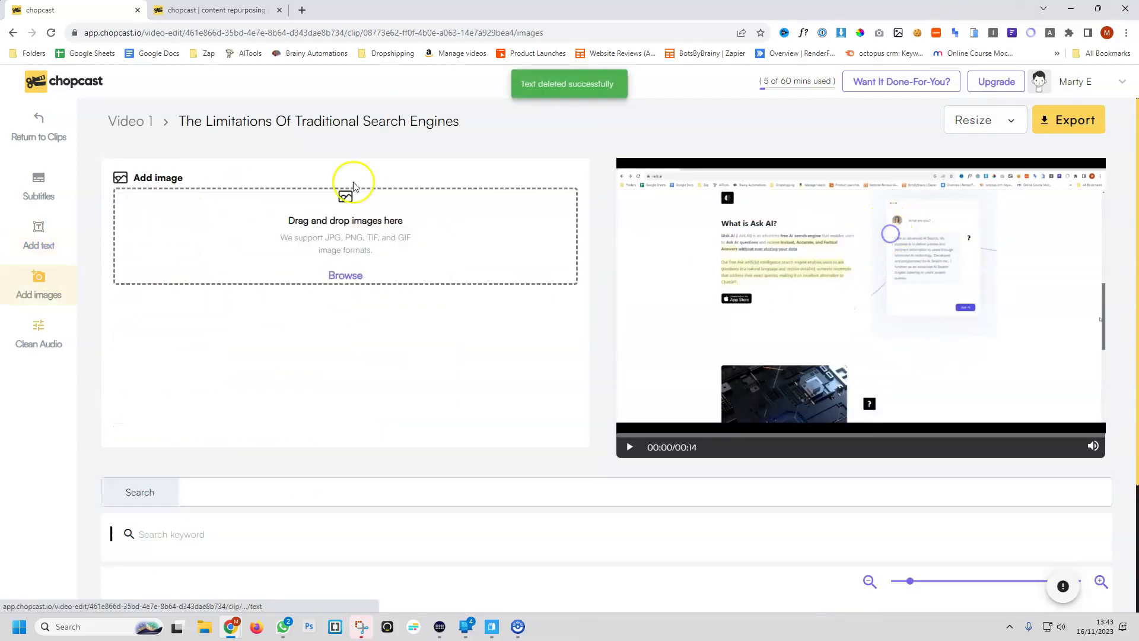
Upload the GET REAL SUPPORT image overlay, enlarge and reposition it, then delete it.
left_click(348, 280)
double_click(346, 275)
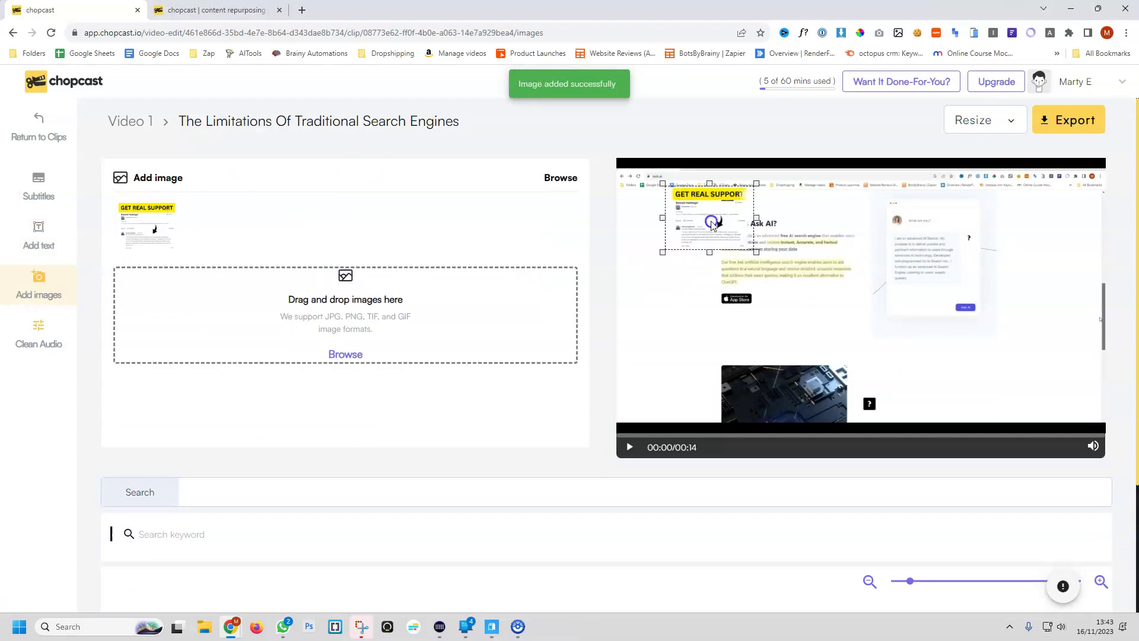
left_click_drag(706, 214, 799, 284)
left_click_drag(745, 372, 939, 302)
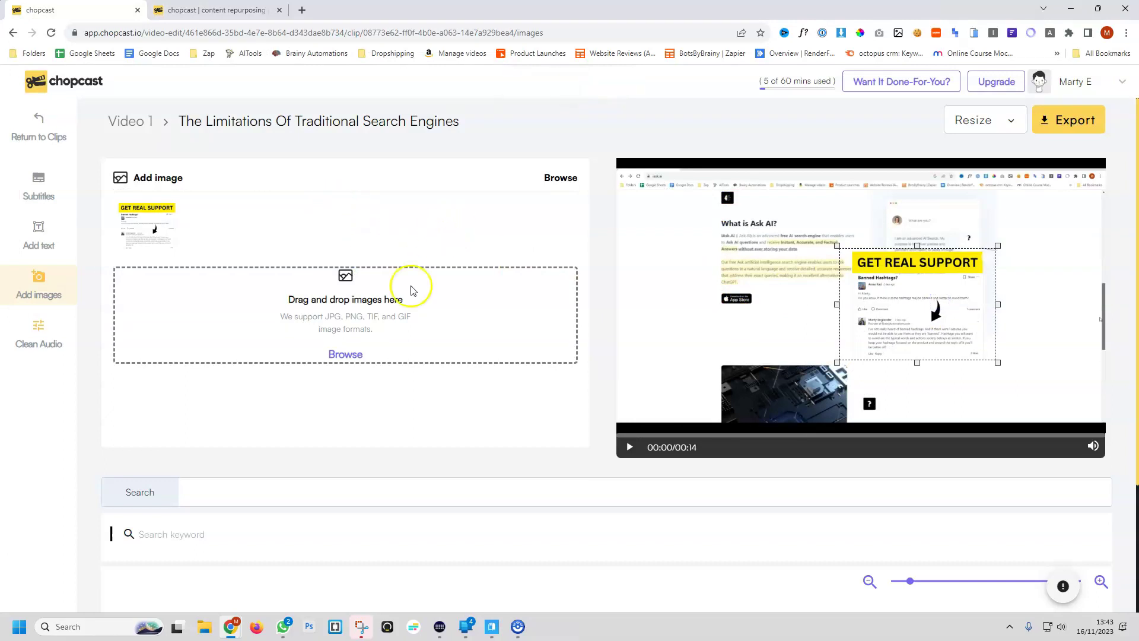
left_click_drag(949, 343, 888, 326)
scroll(458, 458, "down", 4)
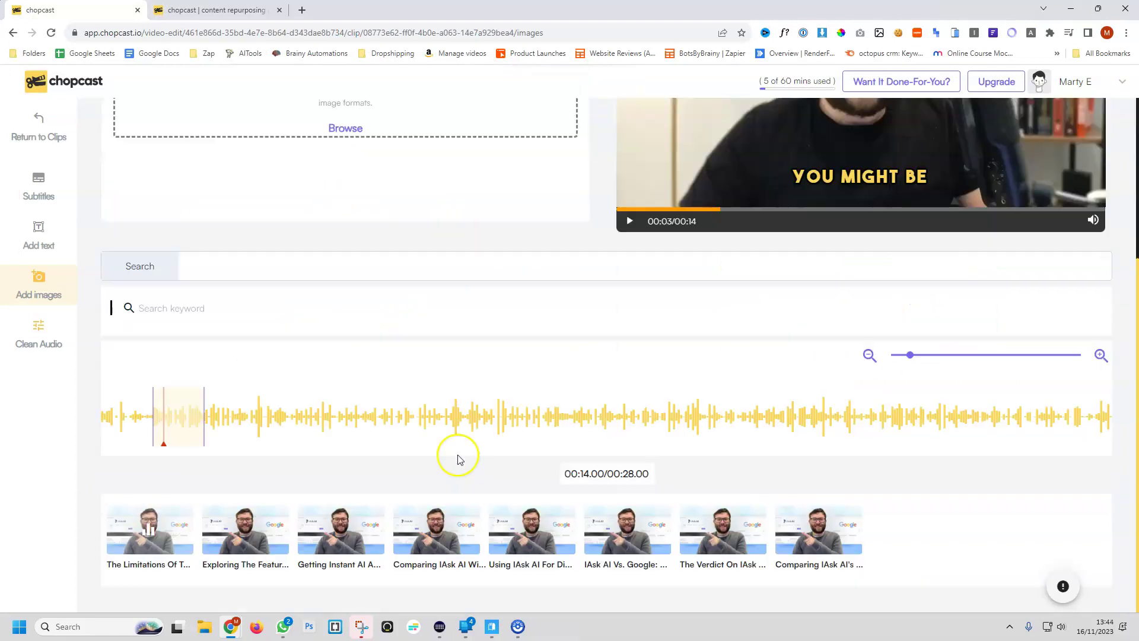
scroll(546, 195, "up", 4)
left_click_drag(871, 224, 789, 227)
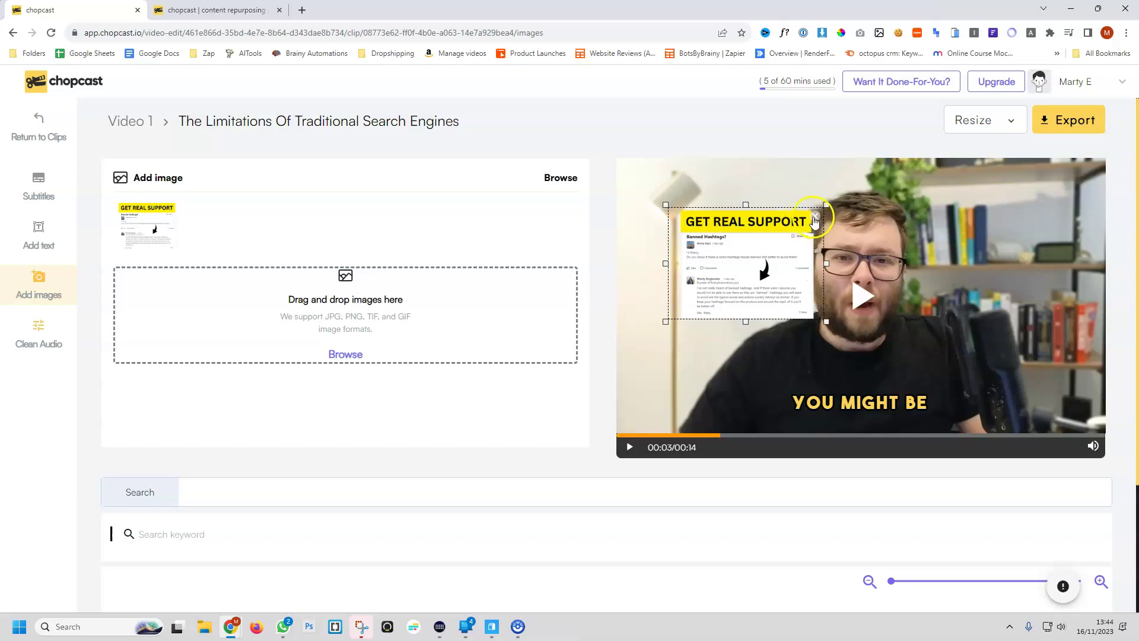
left_click(816, 219)
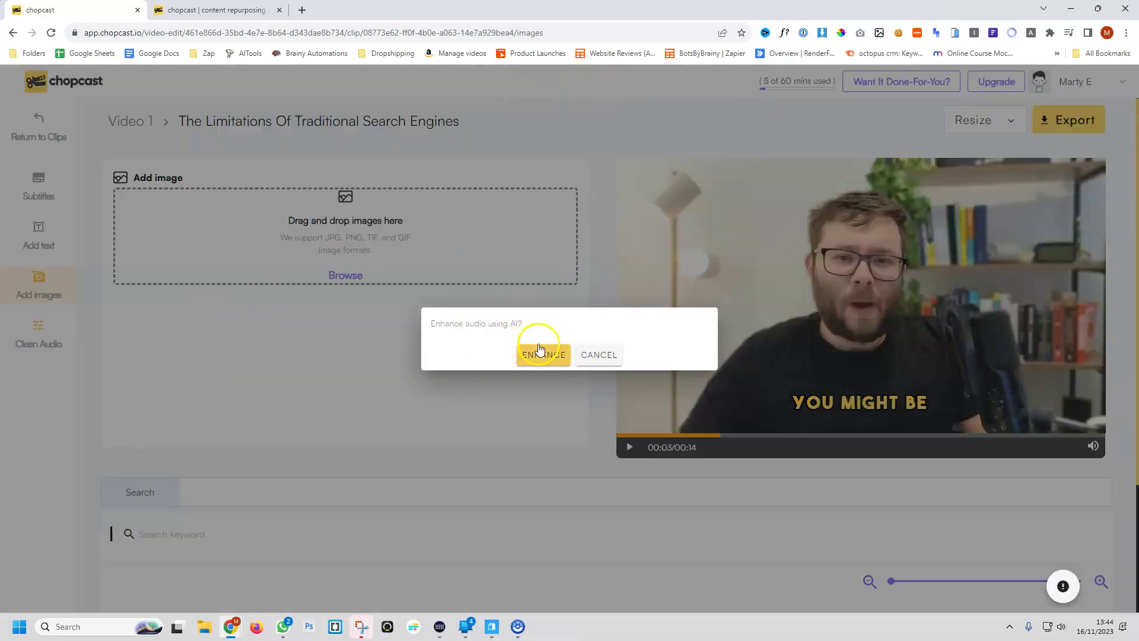
Enhance the clip's audio with AI and resize the clip to 9:16 in Fit mode.
left_click(544, 355)
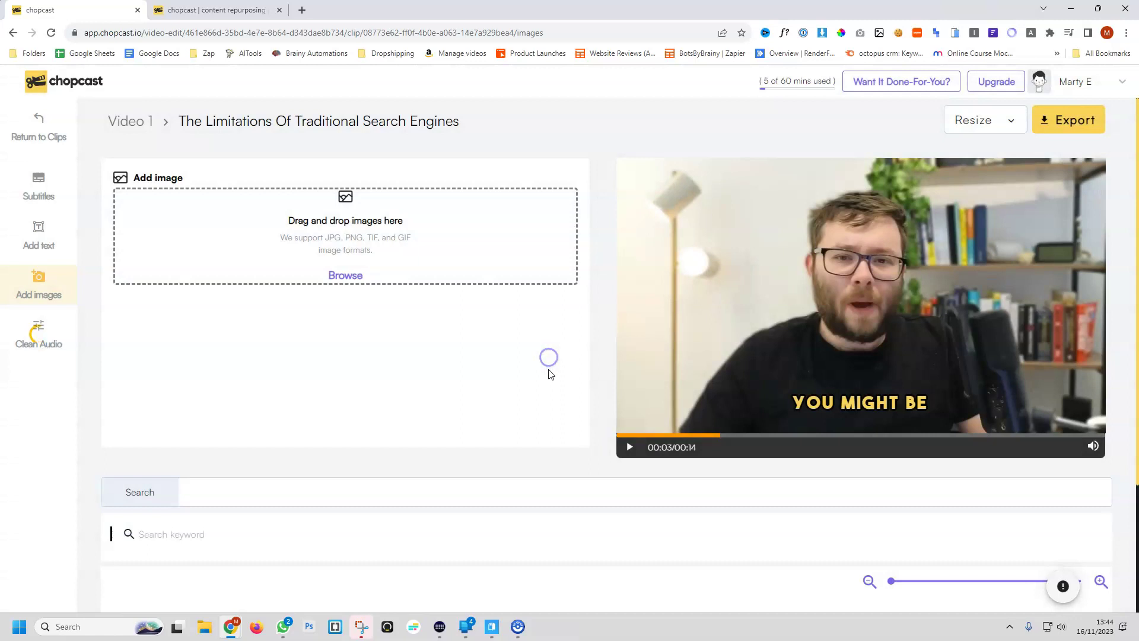
scroll(534, 385, "down", 3)
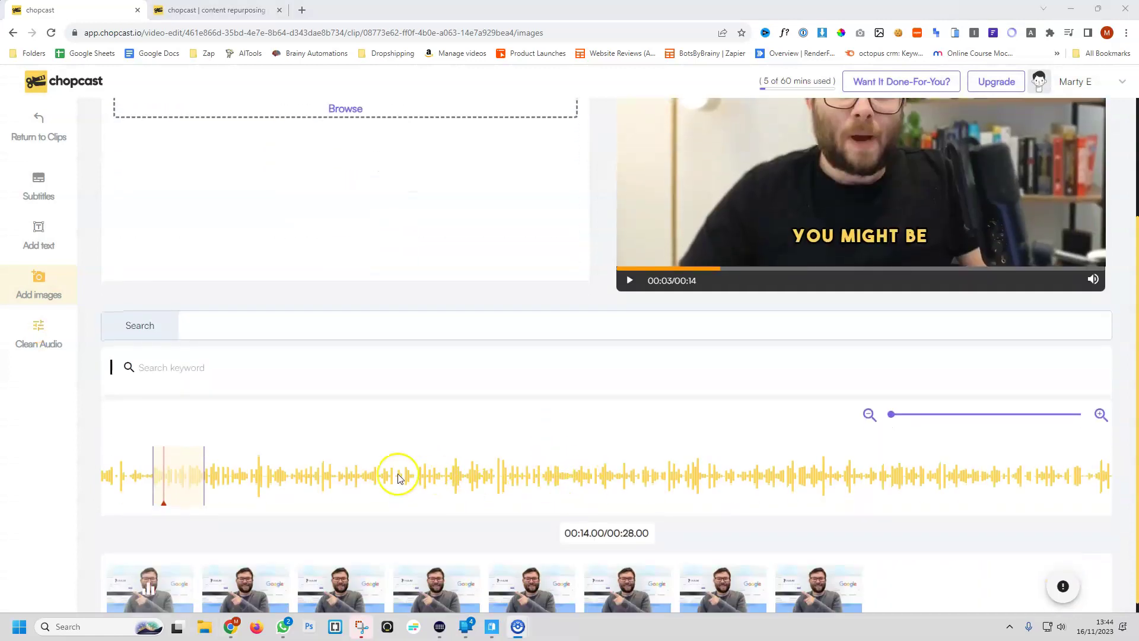
scroll(437, 336, "up", 3)
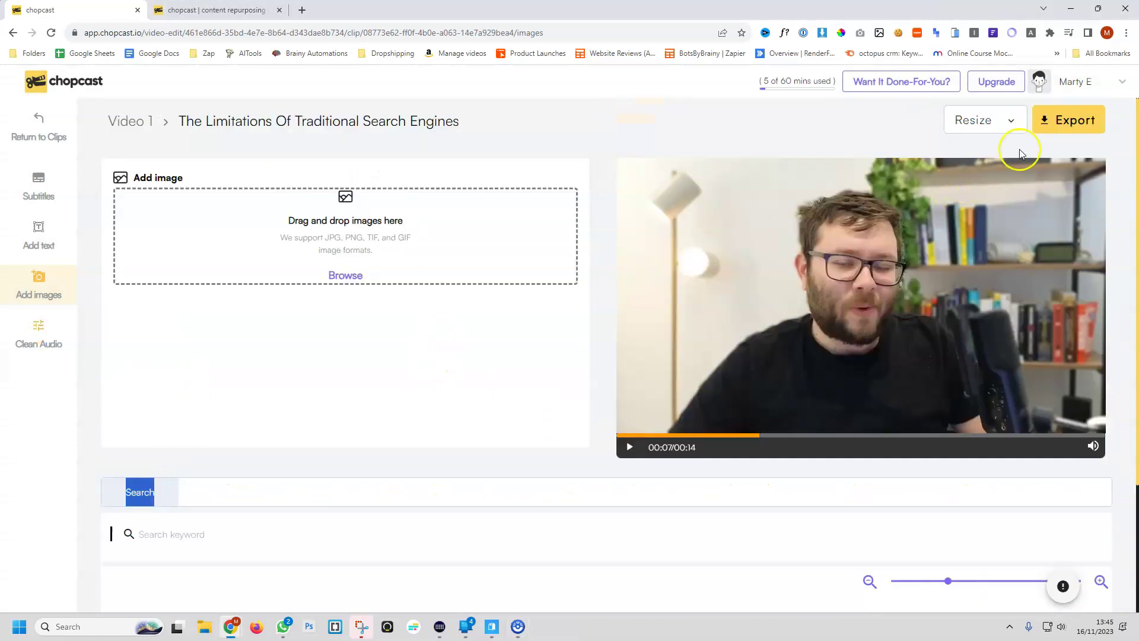
left_click(1002, 129)
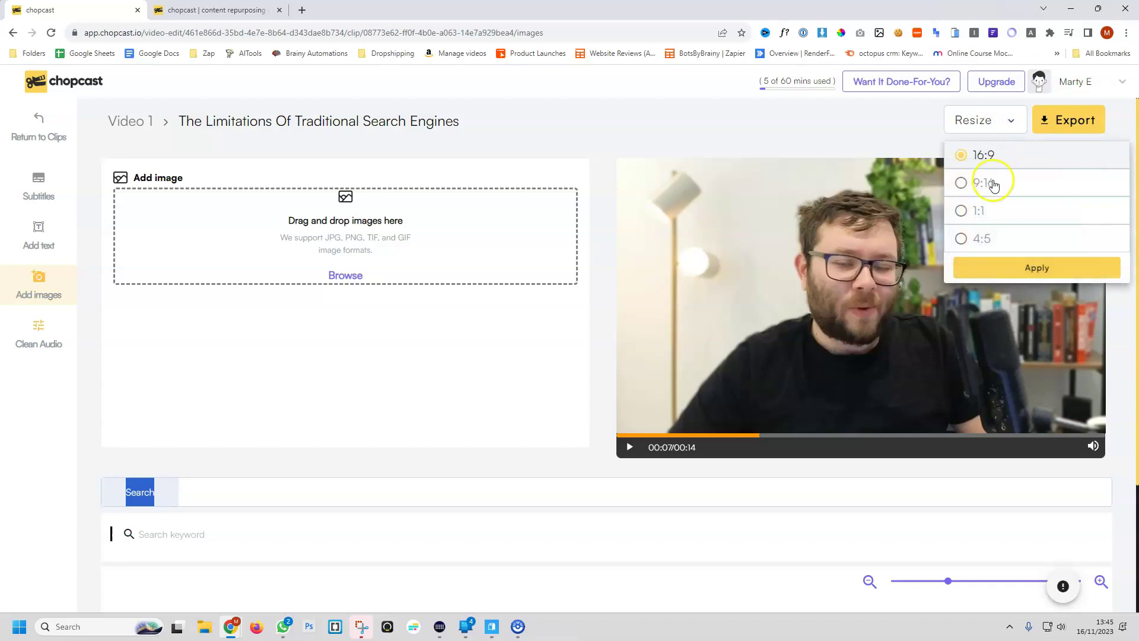
left_click(993, 189)
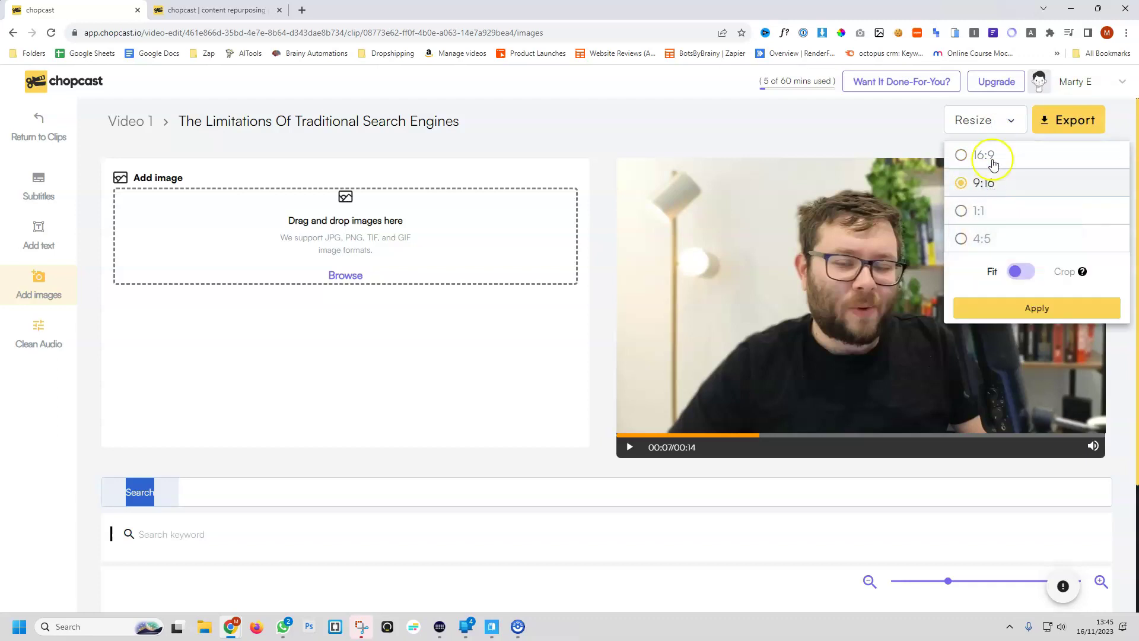
left_click(1018, 272)
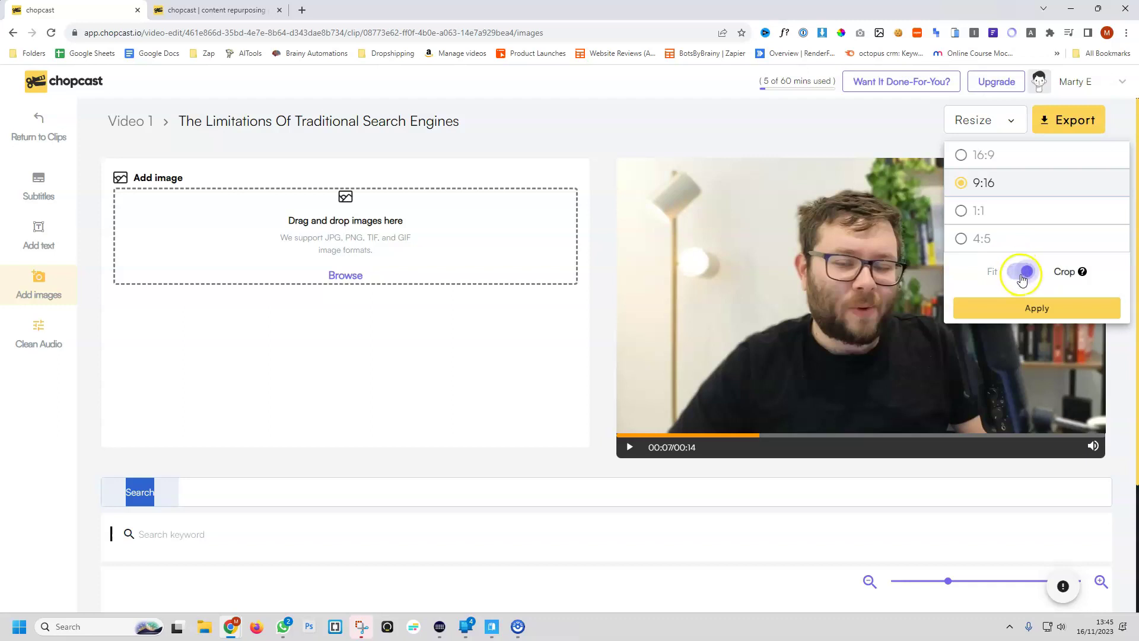
left_click(1021, 276)
left_click(1022, 284)
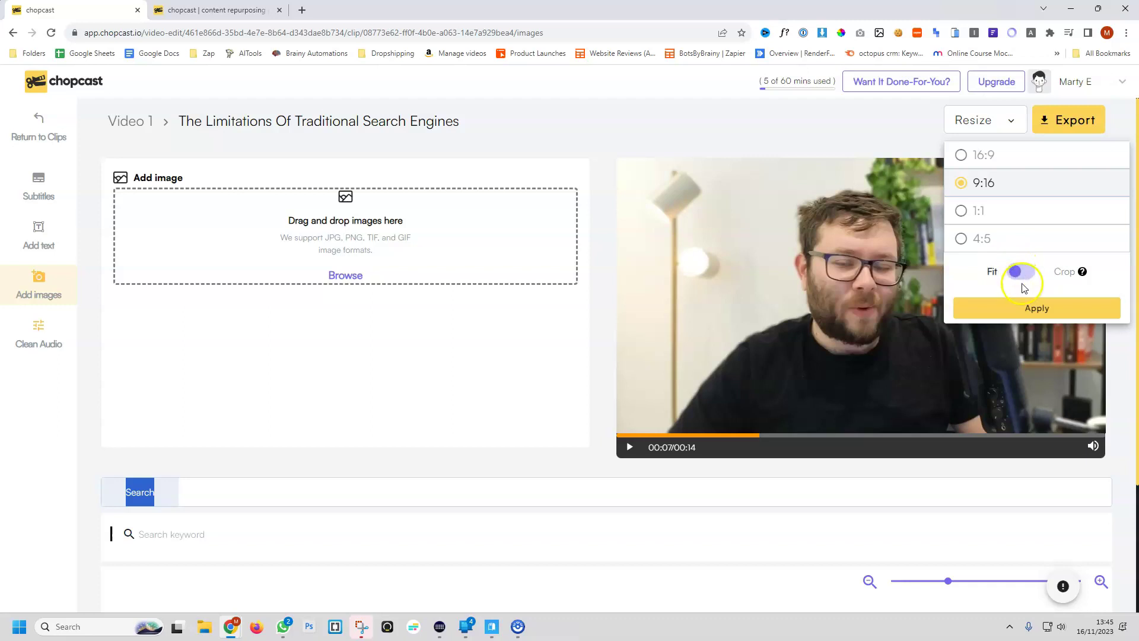
left_click(1070, 313)
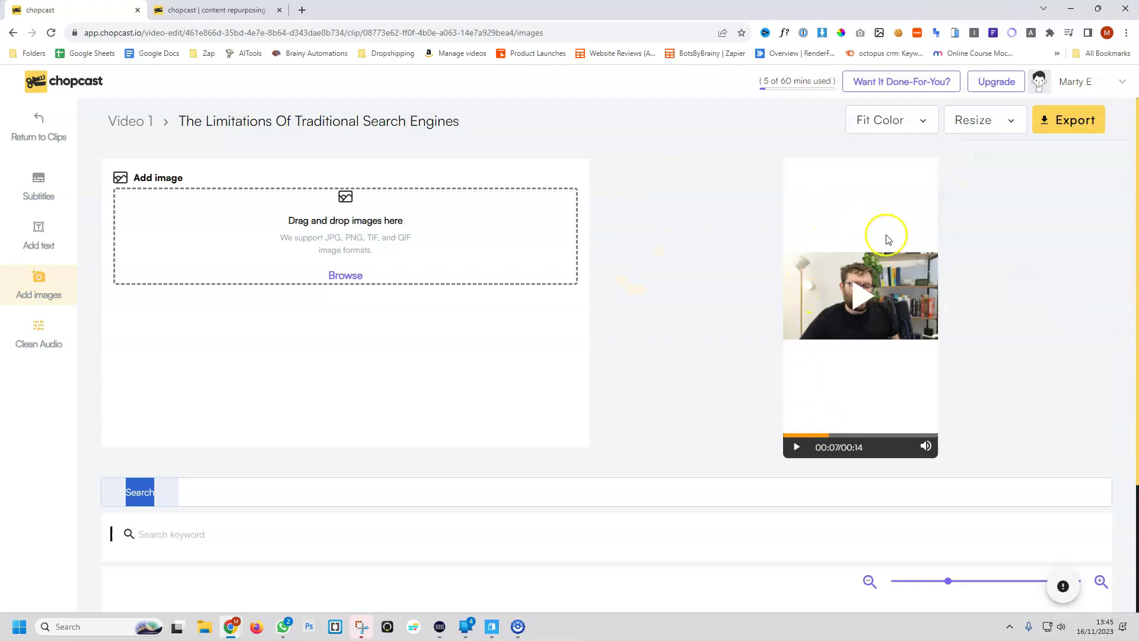
Make the padding red, then switch the 9:16 resize to Crop and re-centre the presenter.
left_click(917, 138)
mouse_move(956, 201)
left_mouse_down()
mouse_move(967, 231)
mouse_move(1066, 171)
left_mouse_up()
left_click(1058, 355)
left_click(987, 126)
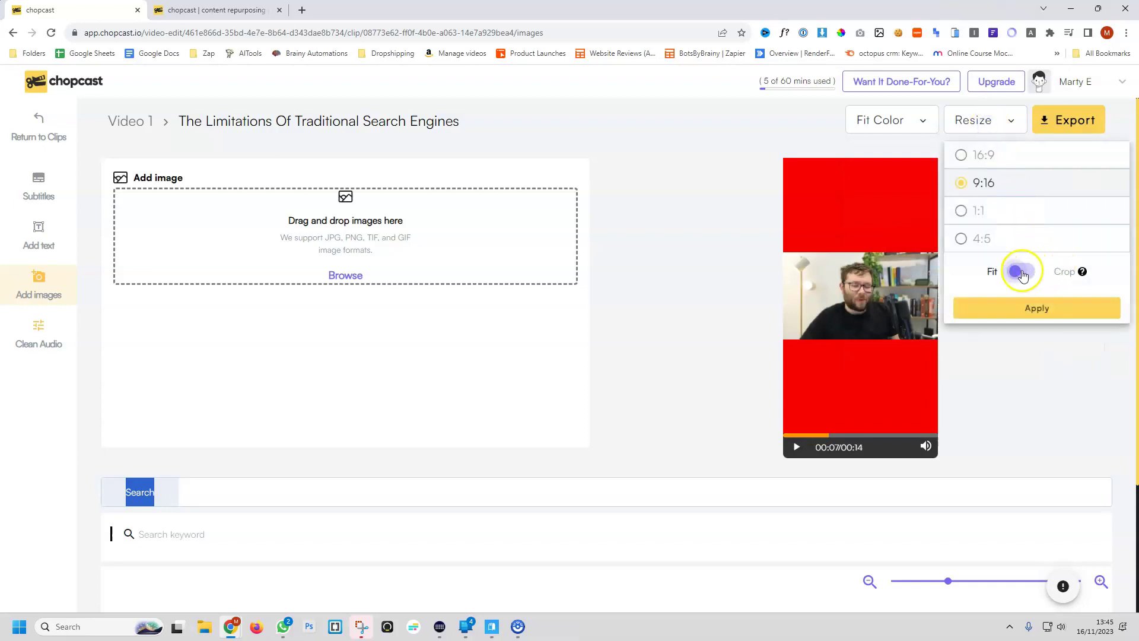
left_click(1021, 271)
left_click(1031, 306)
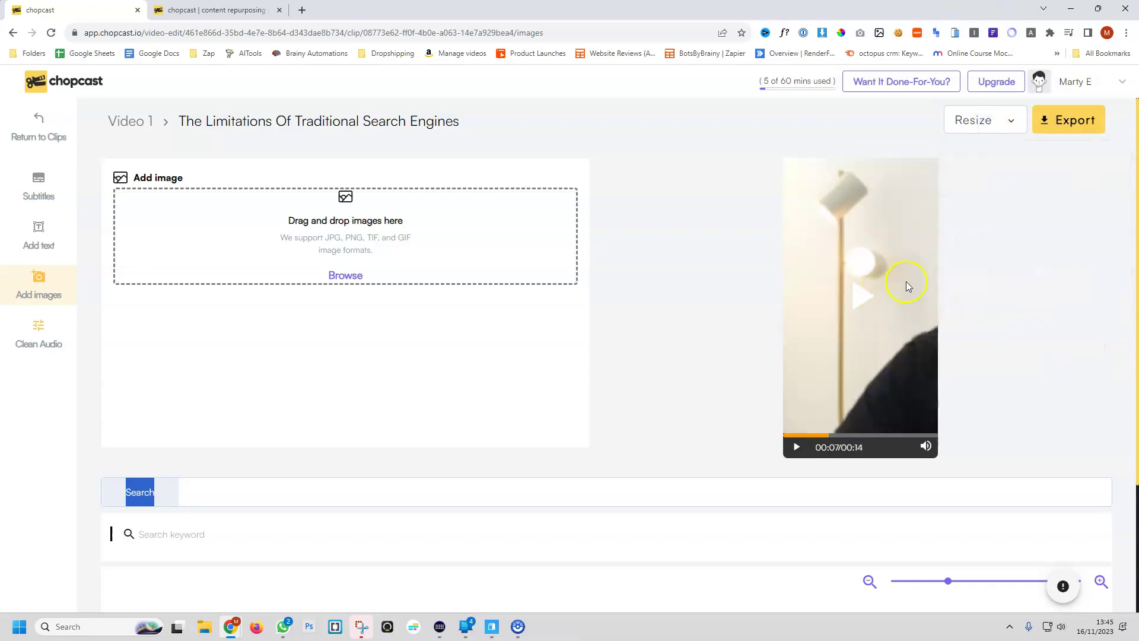
left_click_drag(899, 272, 833, 267)
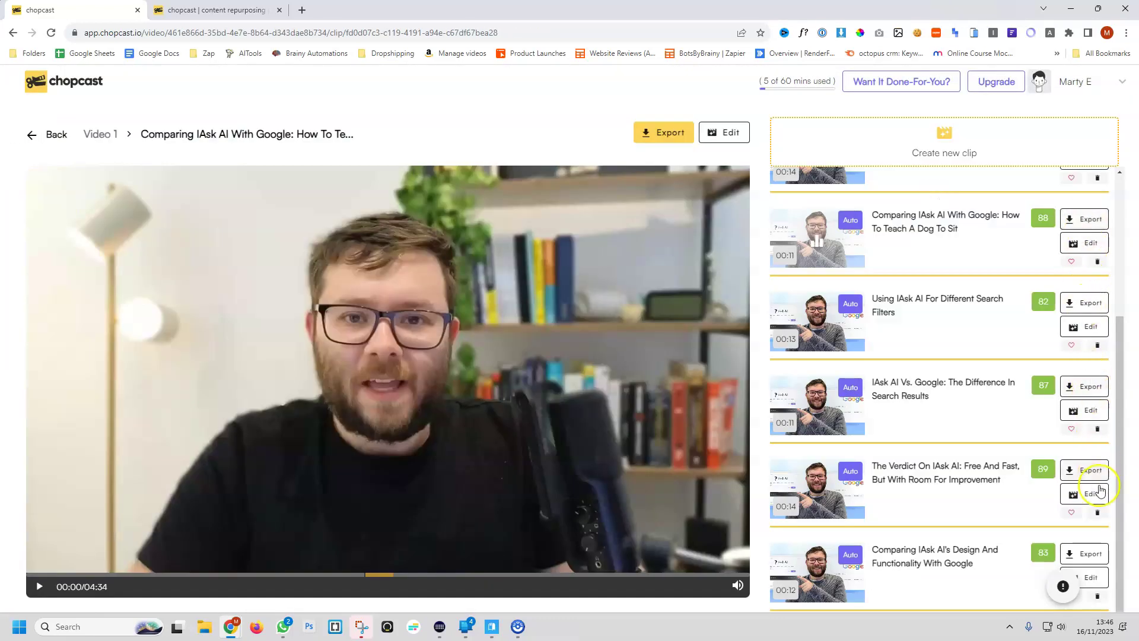
Mark a Video 1 clip as a favourite and pause its preview.
scroll(1100, 509, "up", 2)
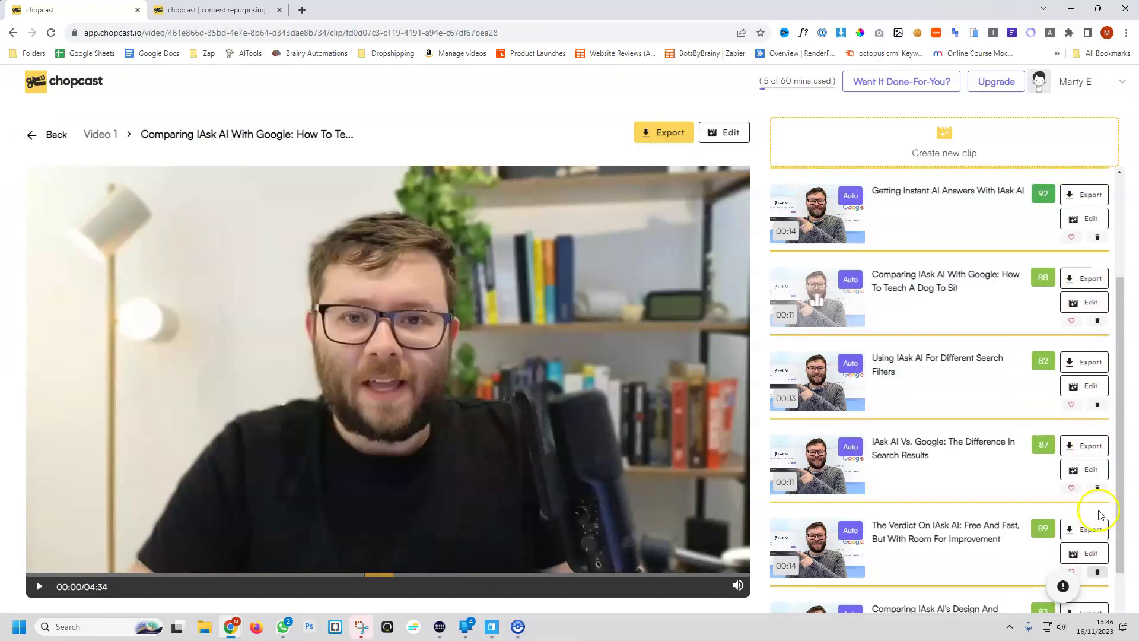
scroll(1100, 514, "up", 2)
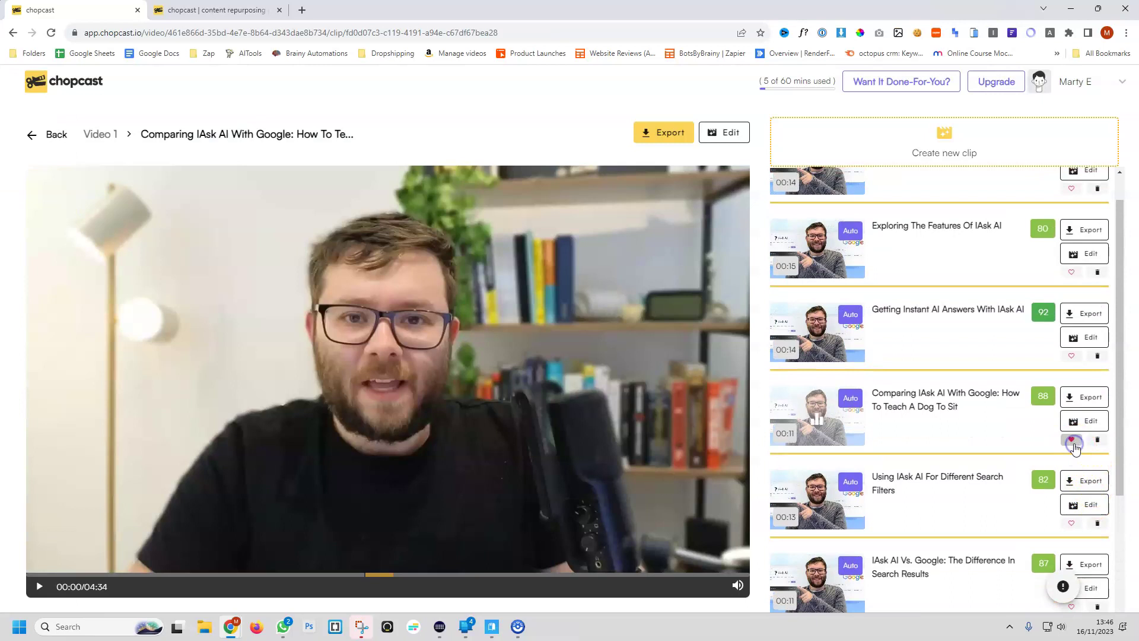
left_click(1071, 355)
scroll(925, 320, "up", 1)
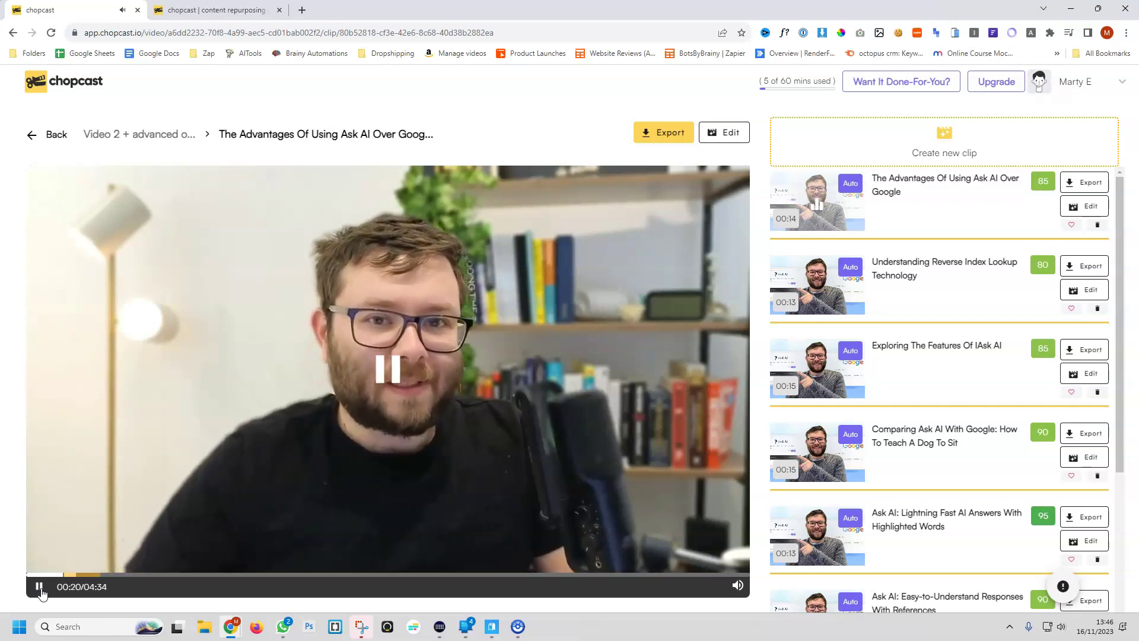
left_click(698, 358)
Preview the Reverse Index Lookup, Features, Google-comparison and References clips, then return to My Folders.
left_click(813, 286)
left_click(39, 588)
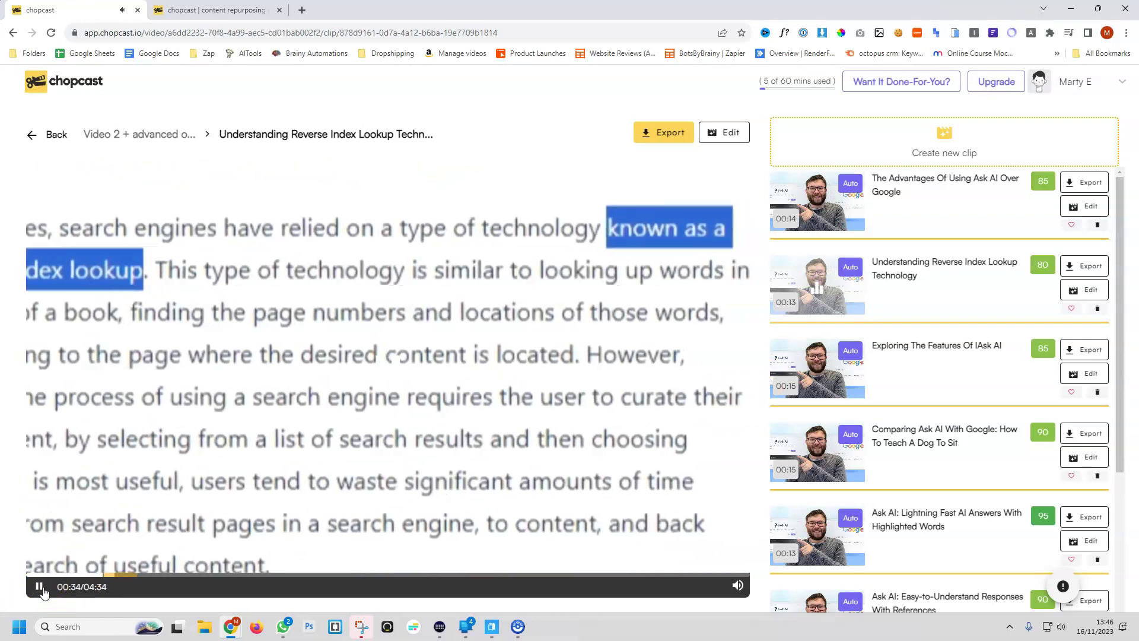
left_click(610, 470)
left_click(811, 386)
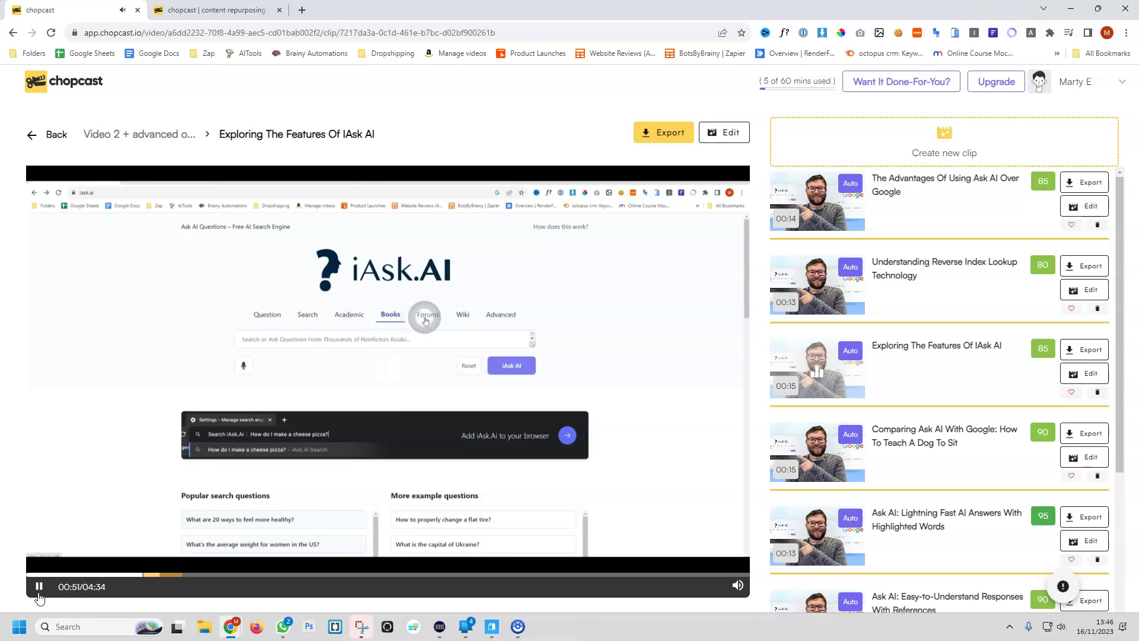
left_click(39, 587)
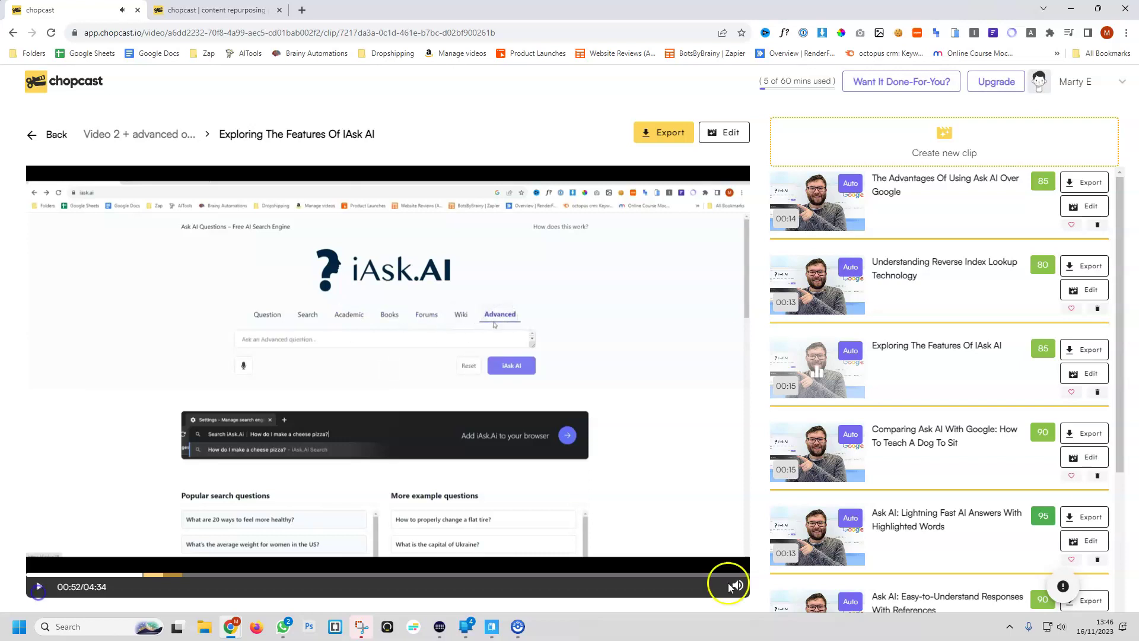
left_click(837, 449)
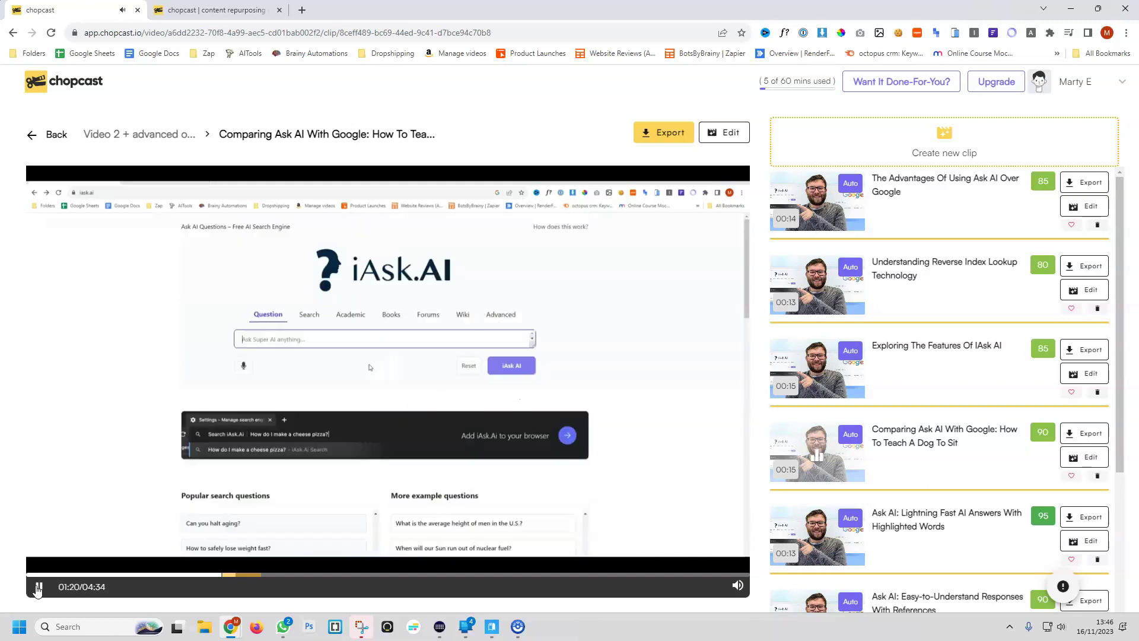
left_click(38, 588)
scroll(815, 375, "down", 3)
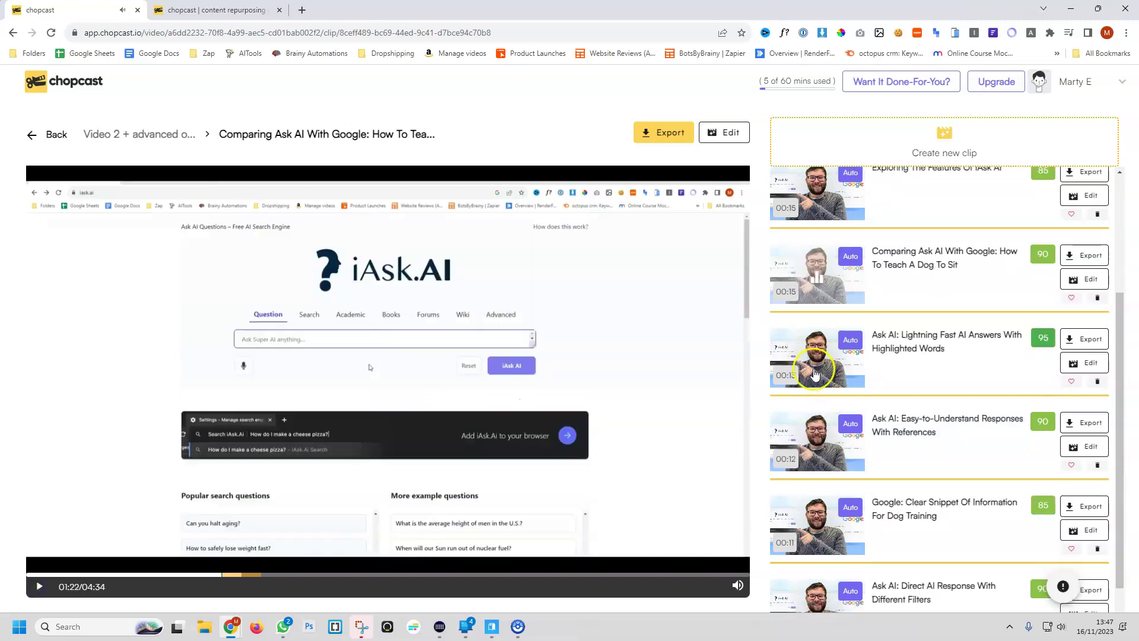
scroll(829, 460, "down", 1)
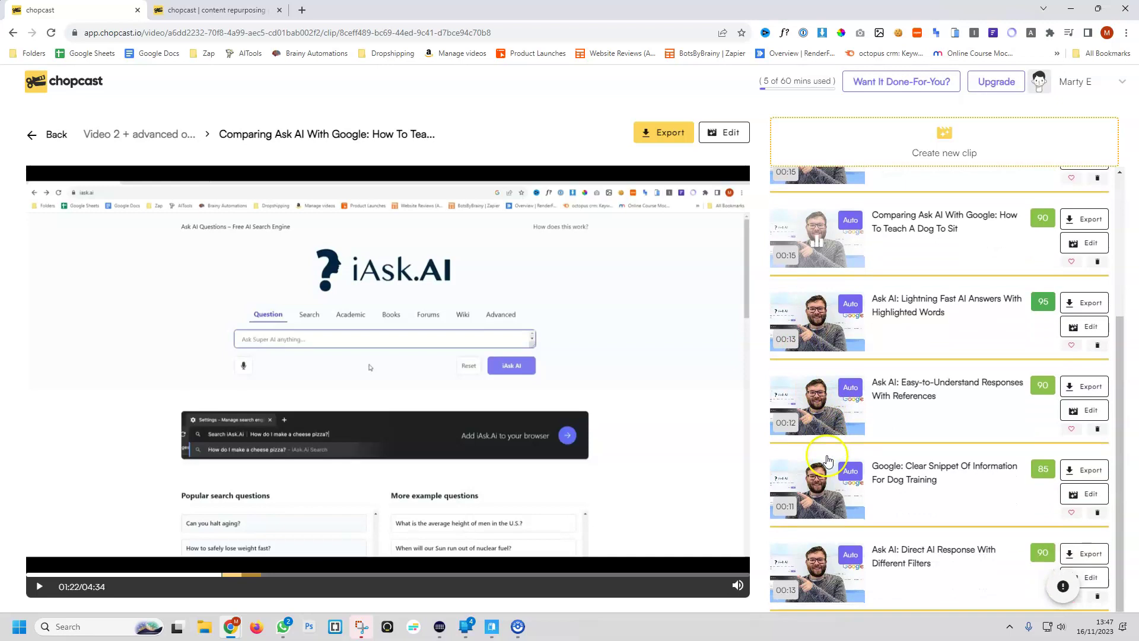
left_click(826, 430)
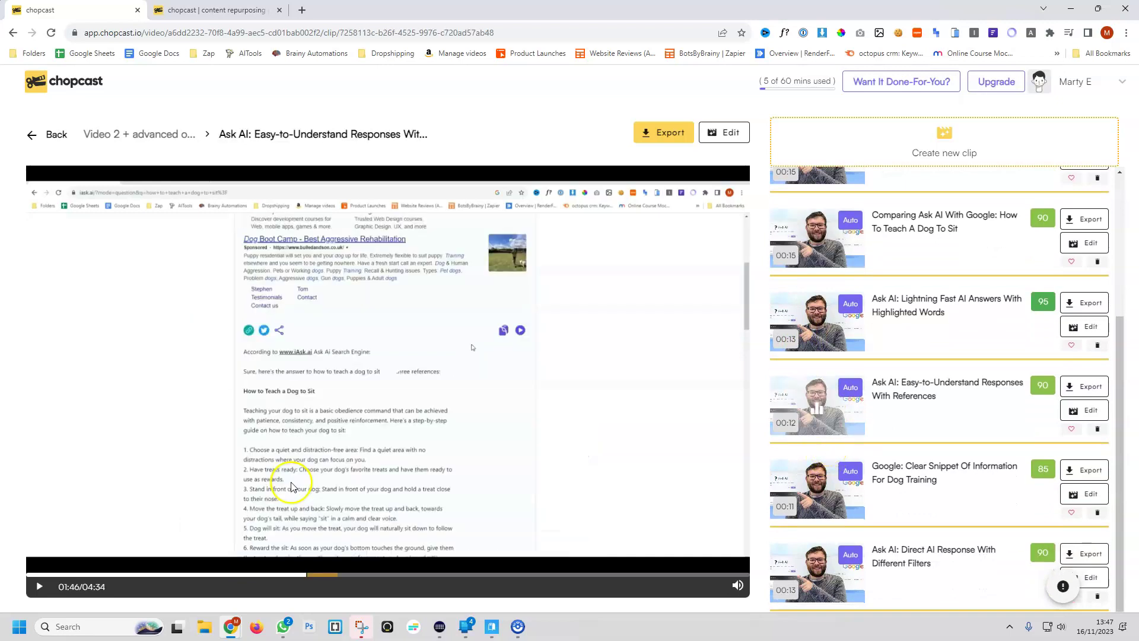
left_click(31, 140)
mouse_move(458, 300)
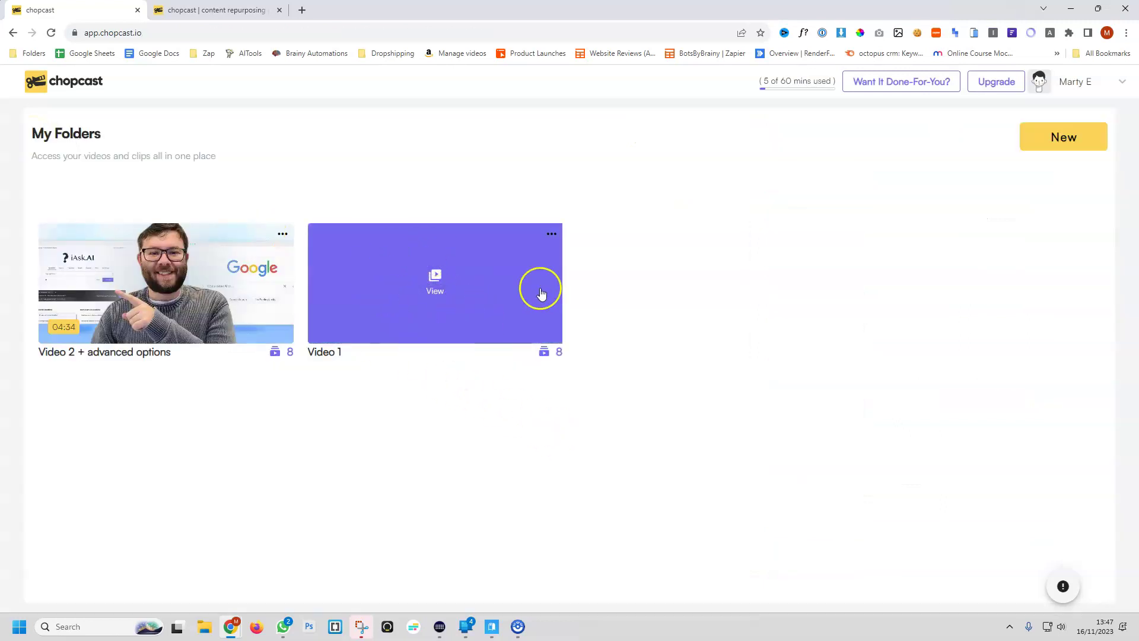